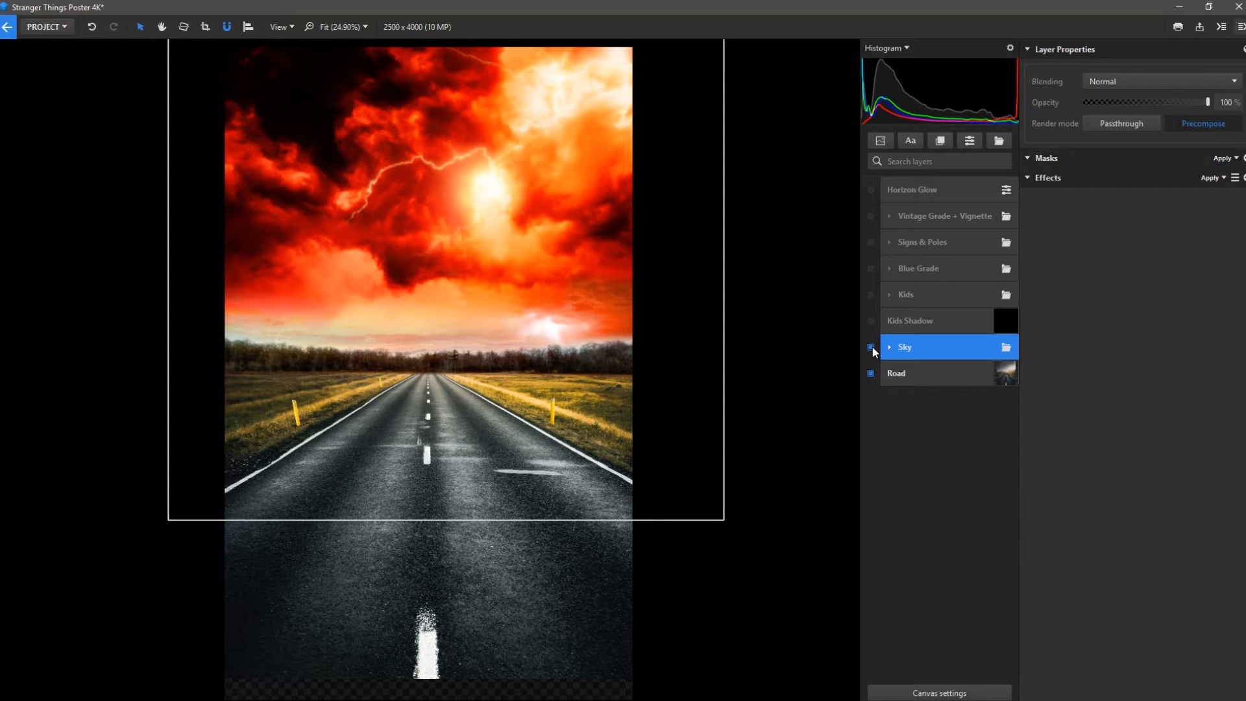
Expand the Sky group and compare the Red Sky layer with all its effects disabled and applied
{"action": "left_click", "coordinate": [890, 348]}
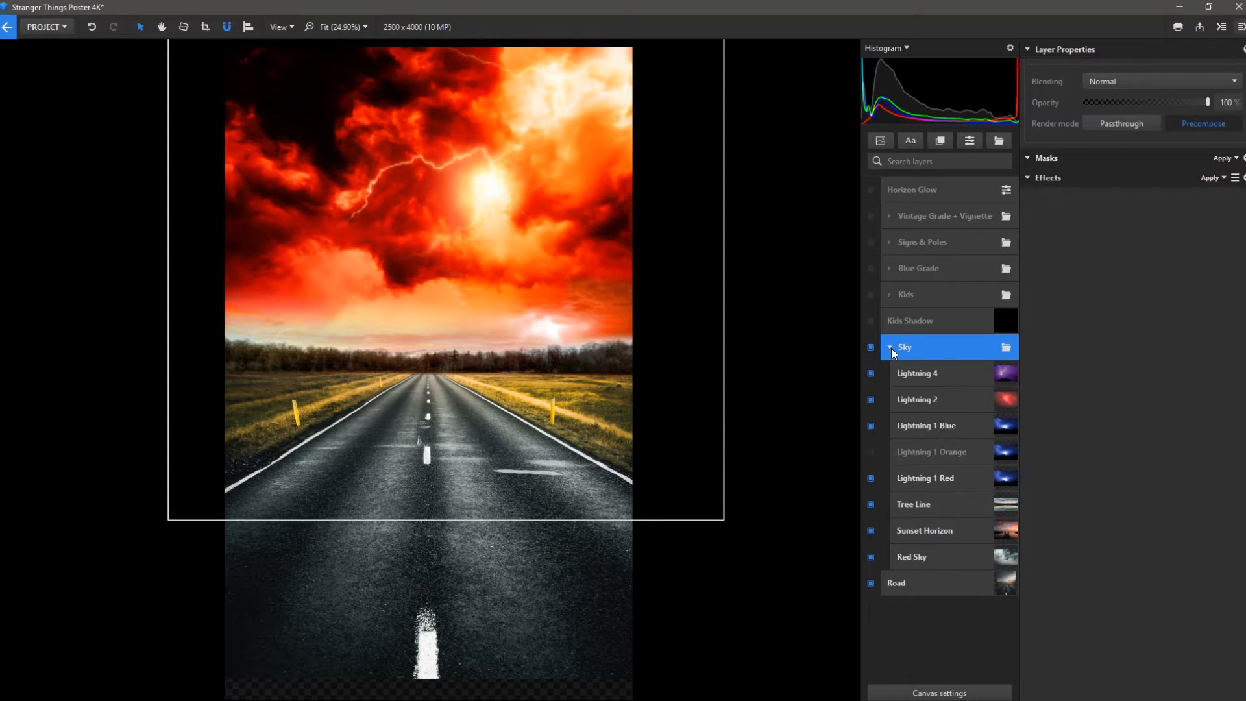
{"action": "left_click", "coordinate": [959, 558]}
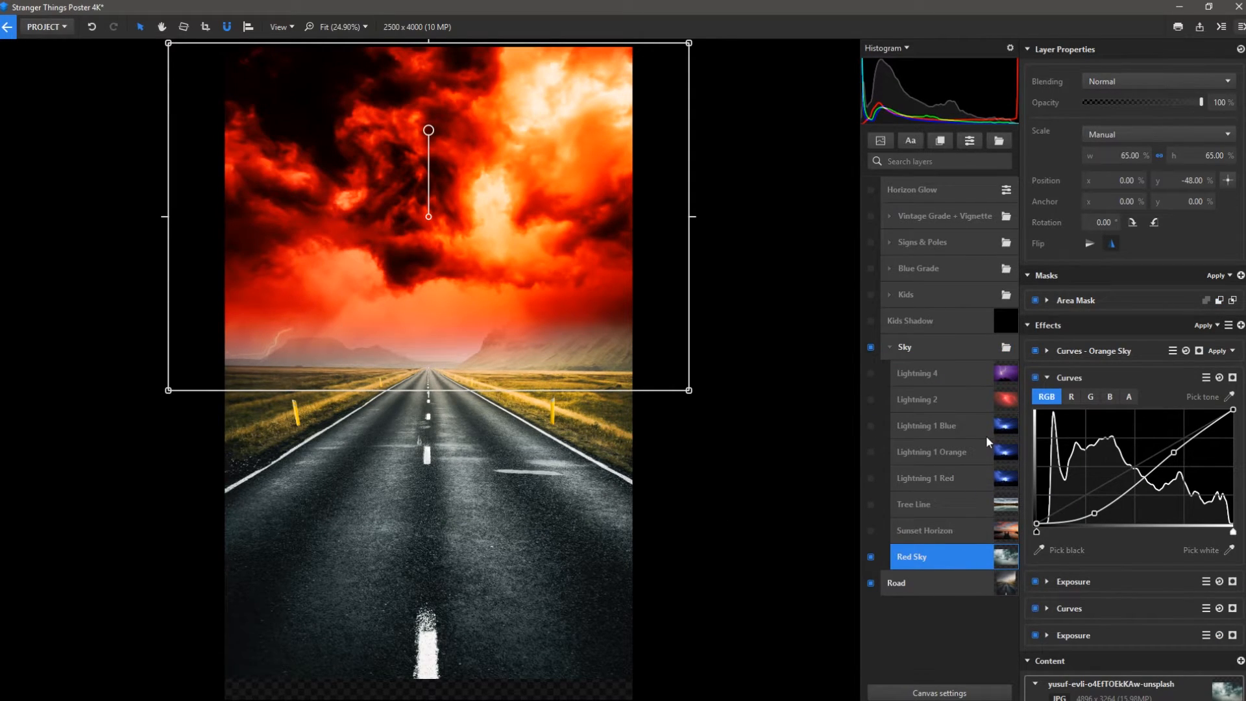
{"action": "left_click", "coordinate": [1214, 325]}
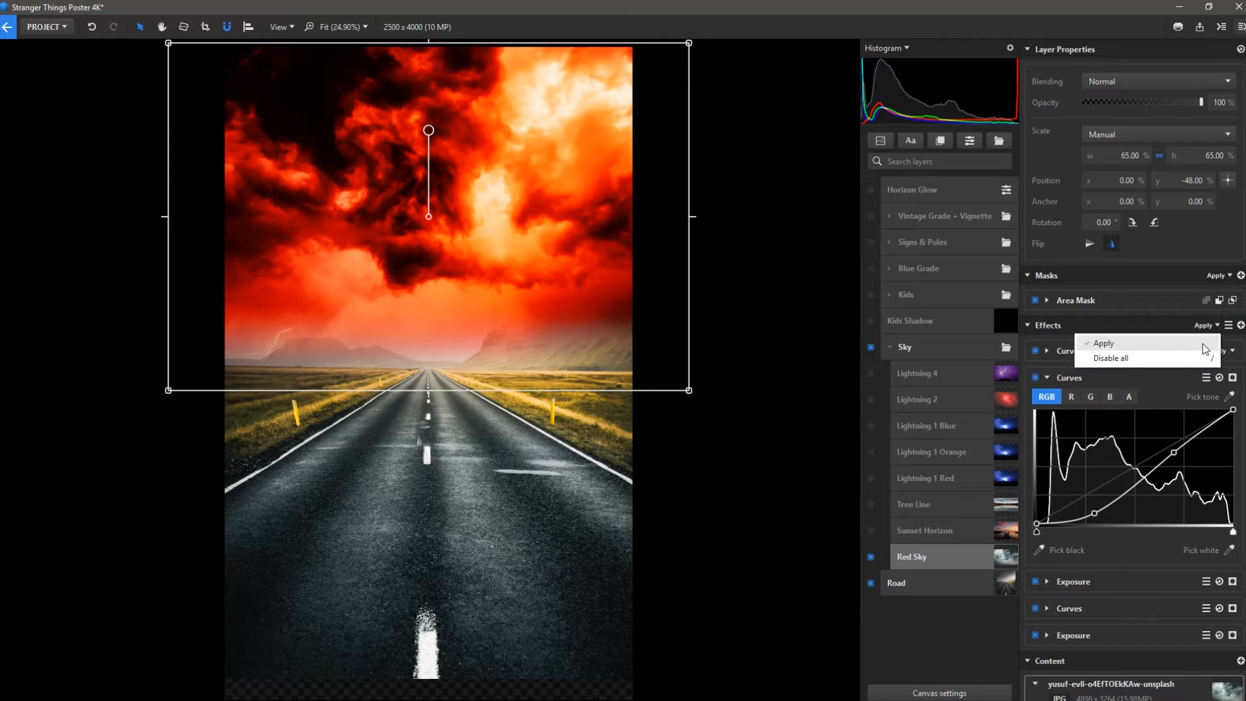
{"action": "left_click", "coordinate": [1190, 359]}
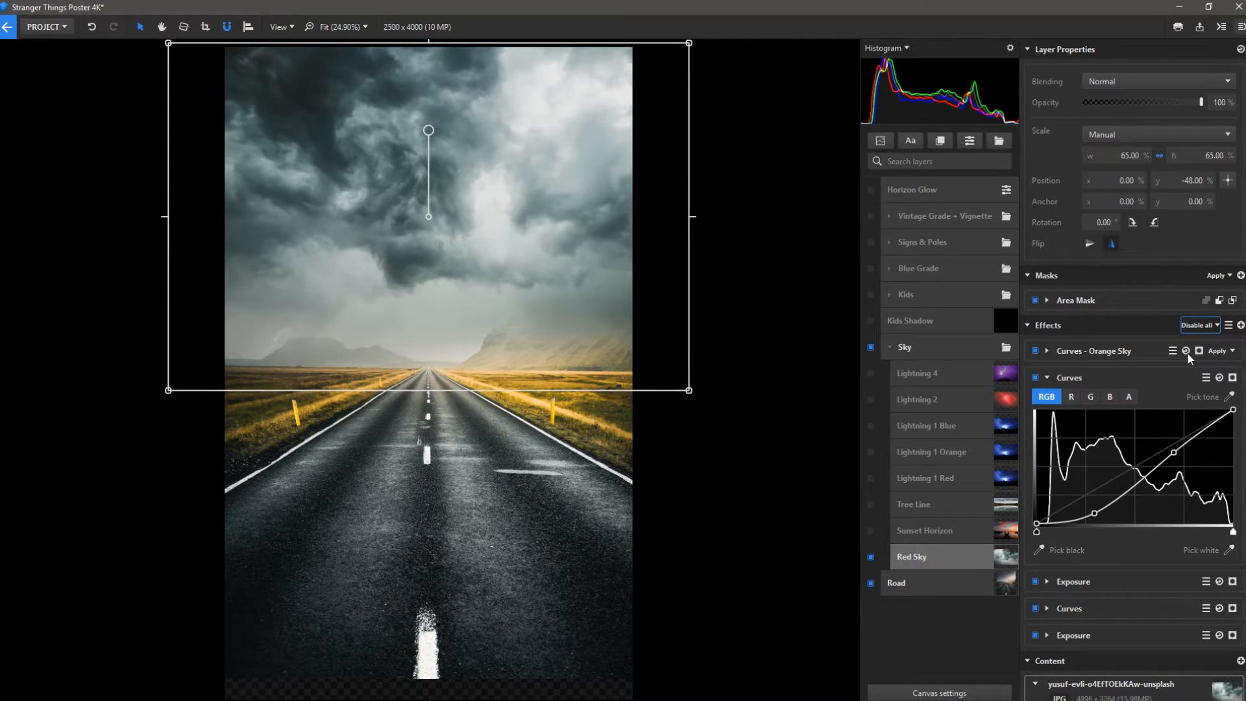
{"action": "left_click", "coordinate": [1202, 328]}
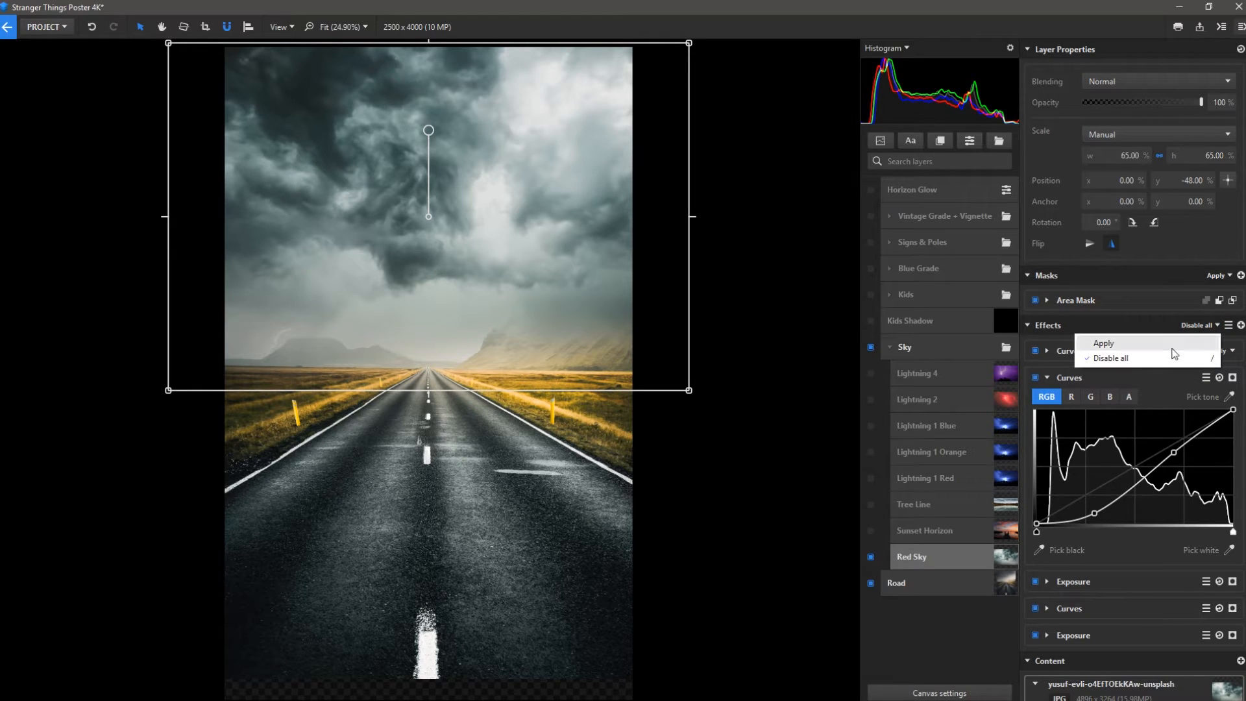
{"action": "left_click", "coordinate": [1172, 340]}
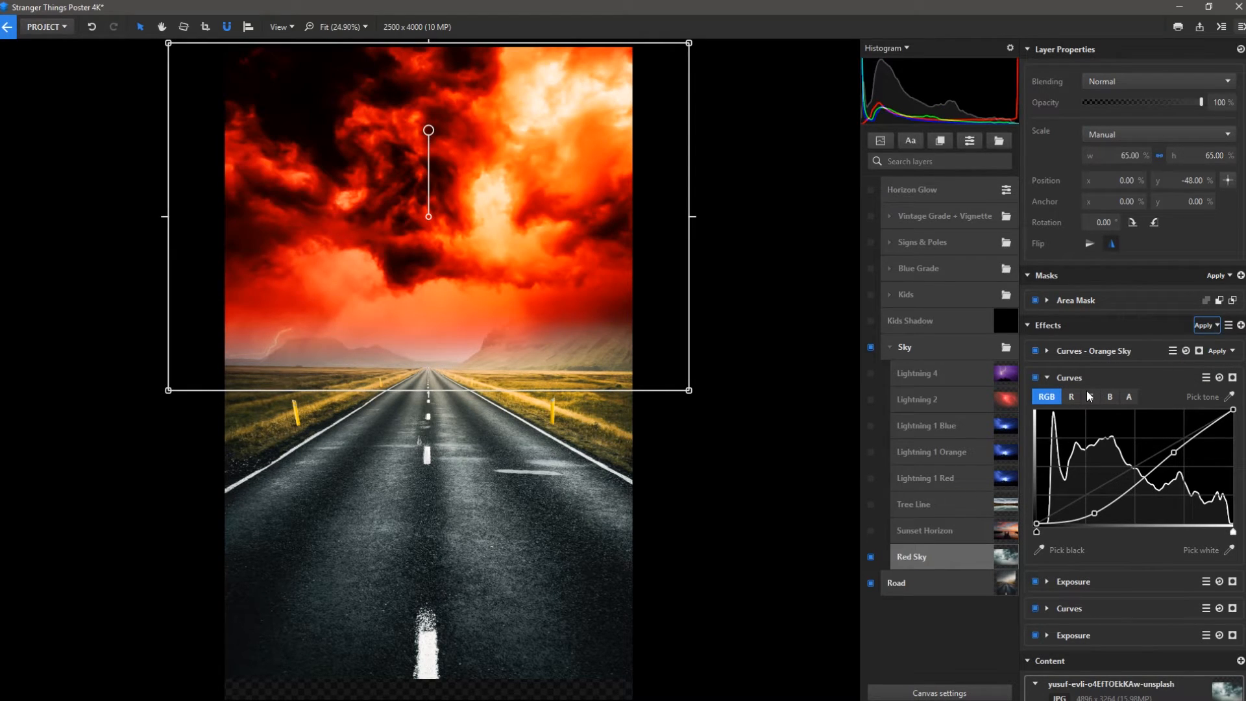
{"action": "scroll", "coordinate": [1103, 522], "scroll_direction": "down", "scroll_amount": 2}
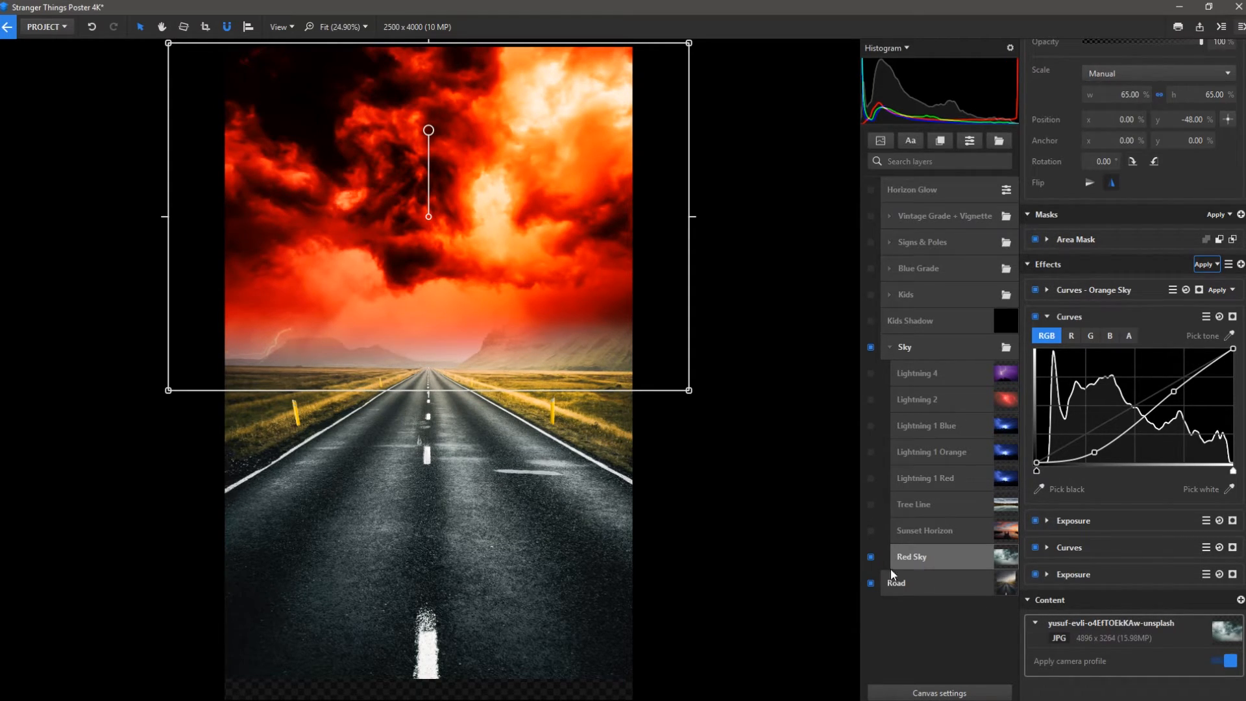
Show the Sunset Horizon and Tree Line layers in the Sky group and review their masks and Curves effects
{"action": "left_click", "coordinate": [871, 531]}
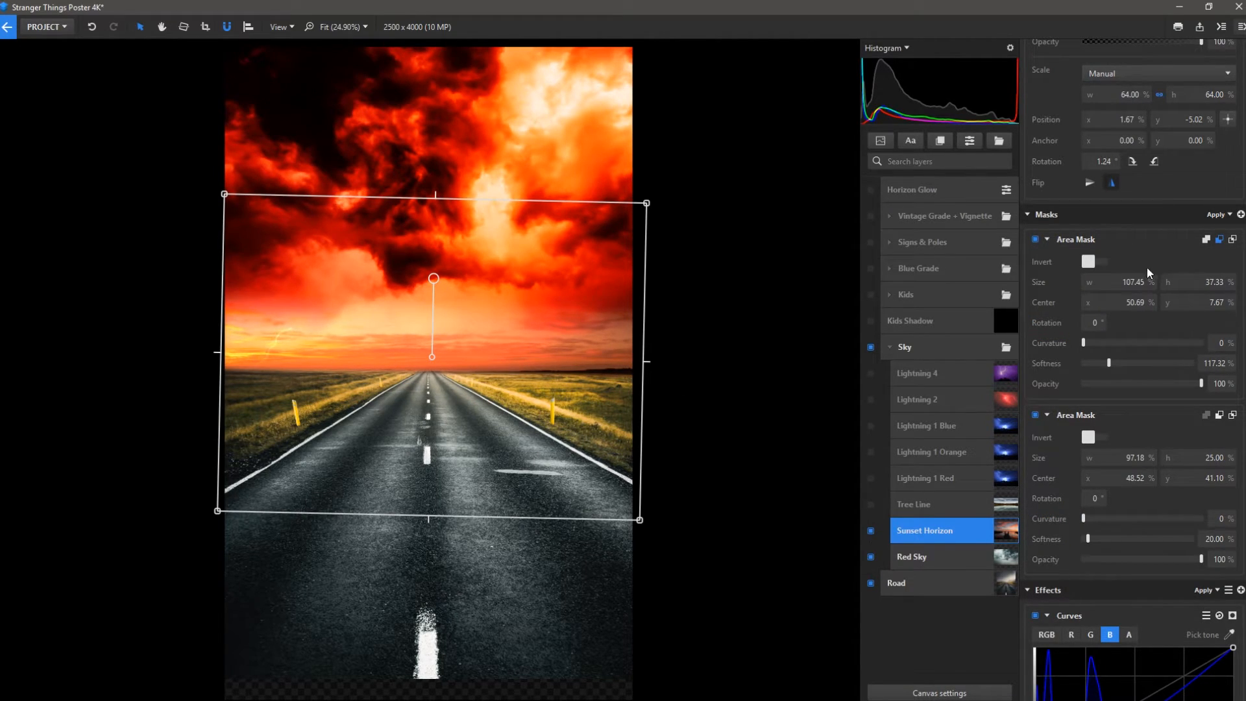
{"action": "scroll", "coordinate": [1141, 456], "scroll_direction": "down", "scroll_amount": 3}
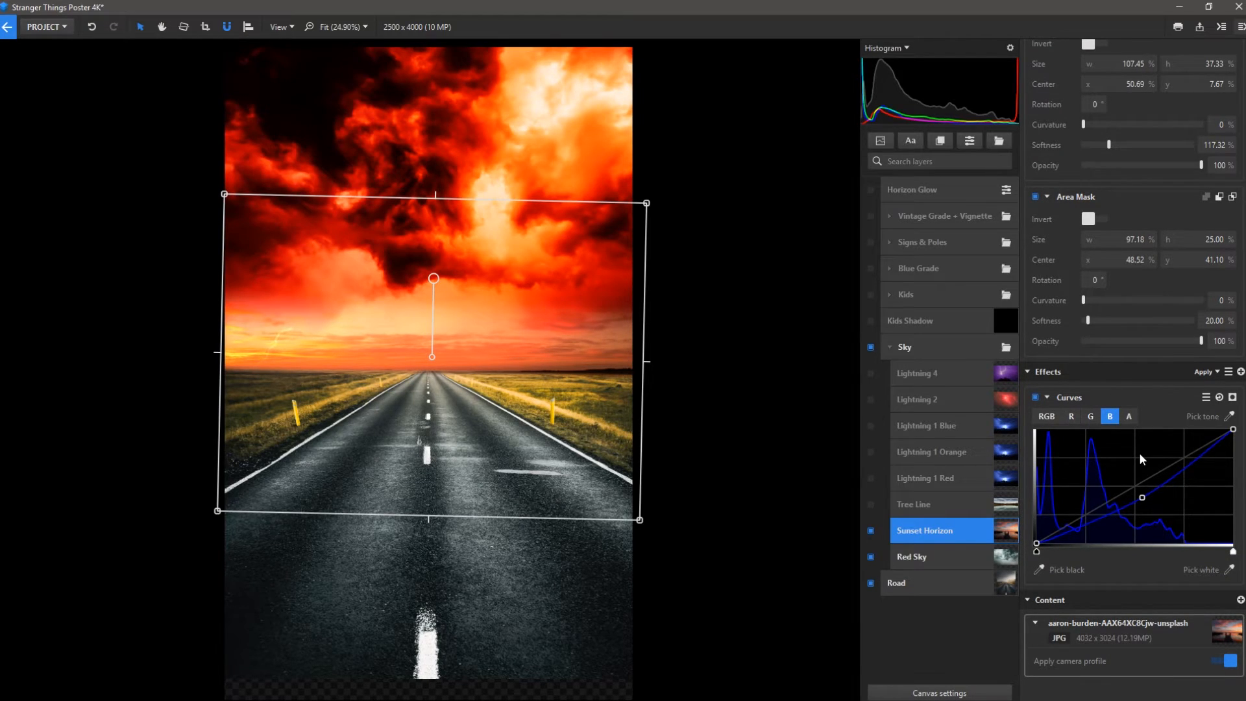
{"action": "scroll", "coordinate": [1158, 356], "scroll_direction": "up", "scroll_amount": 2}
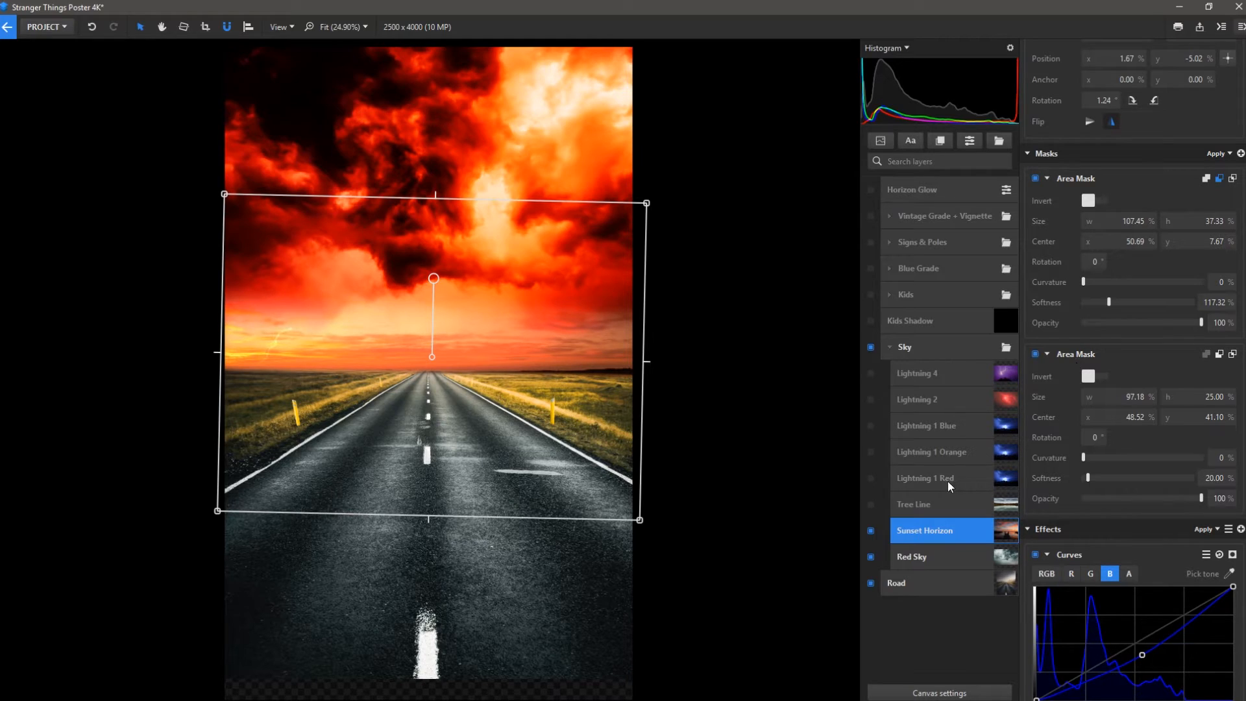
{"action": "left_click", "coordinate": [871, 503]}
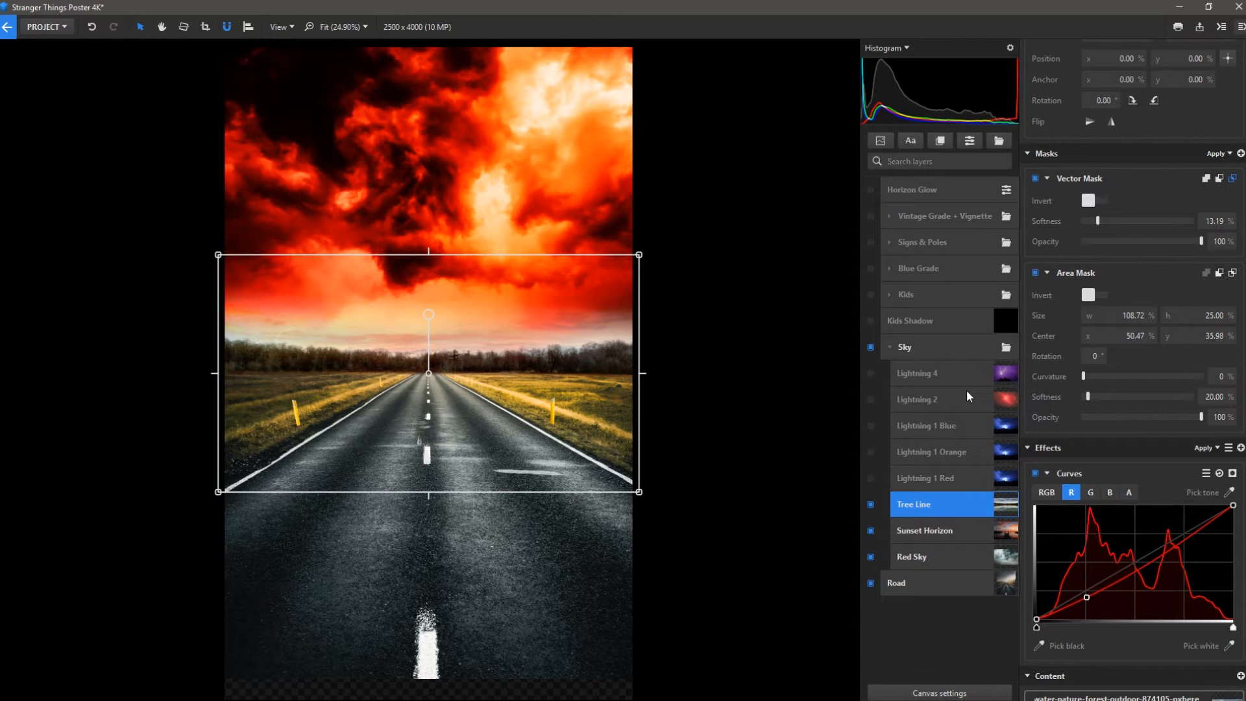
{"action": "scroll", "coordinate": [1119, 513], "scroll_direction": "down", "scroll_amount": 2}
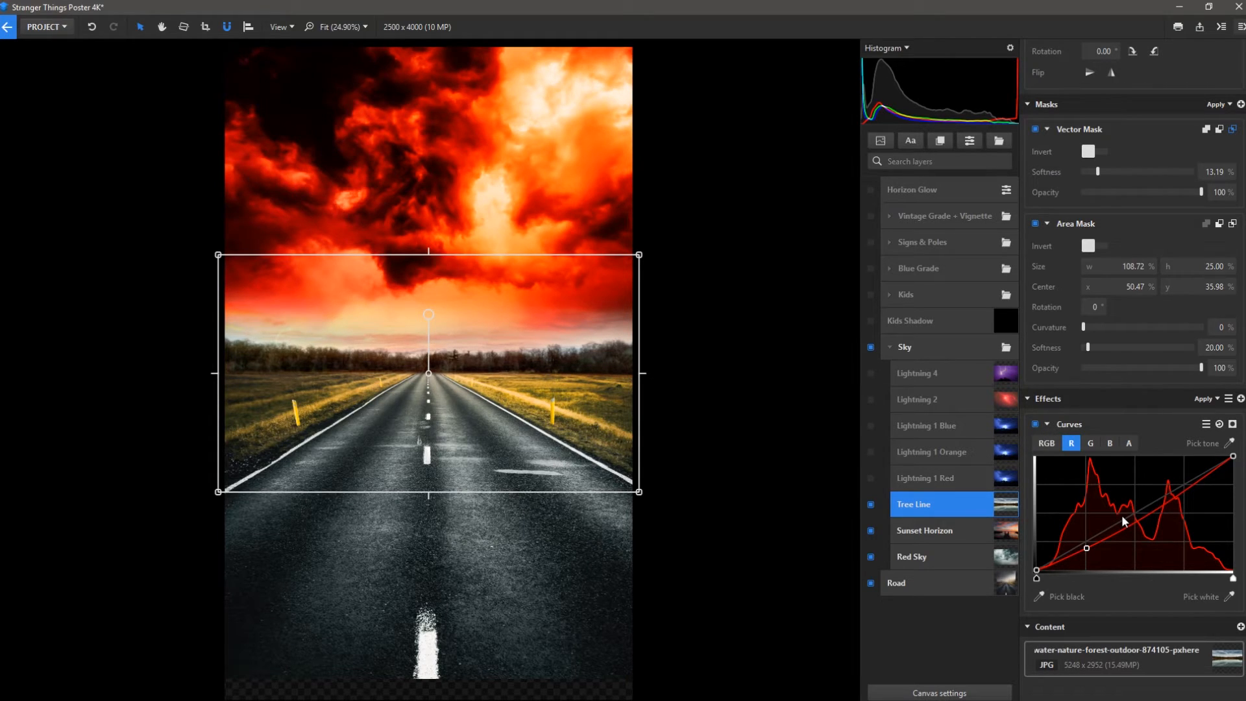
Show the Lightning 1 Red, Lightning 1 Blue, Lightning 2 and Lightning 4 layers and review the Lightning 4 masks and Glow effect
{"action": "left_click", "coordinate": [875, 479]}
{"action": "left_click", "coordinate": [871, 479]}
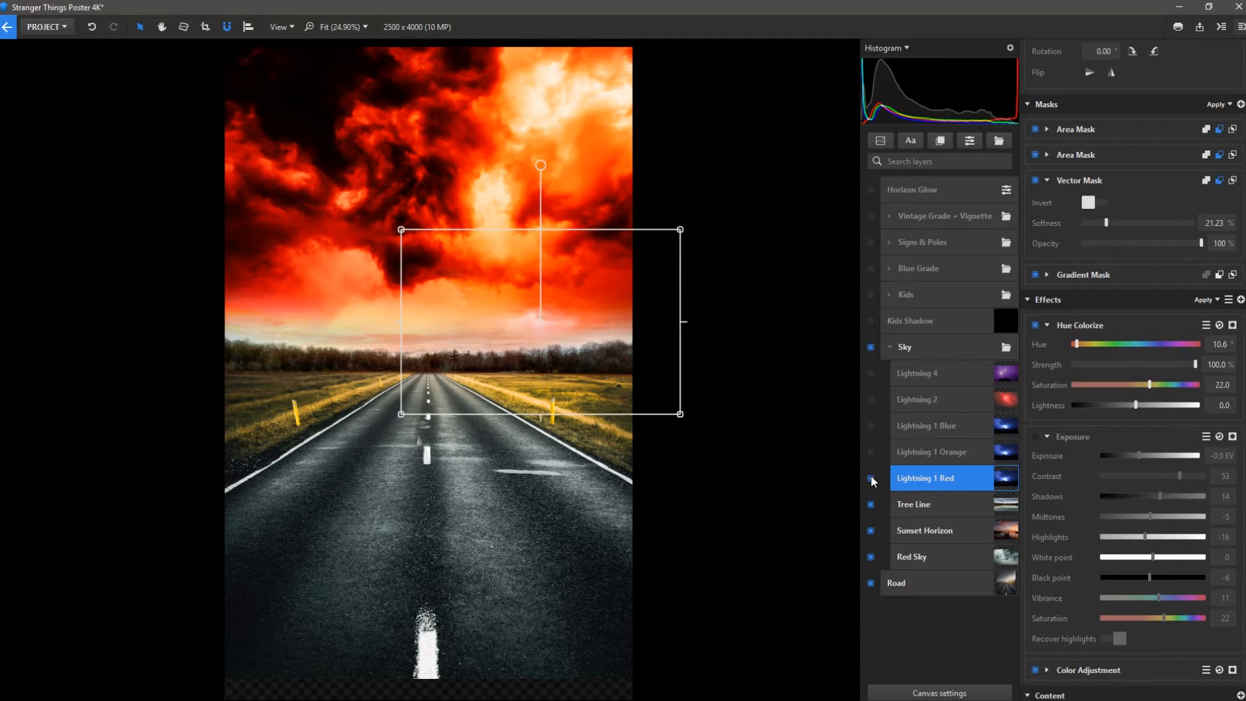
{"action": "left_click", "coordinate": [870, 425]}
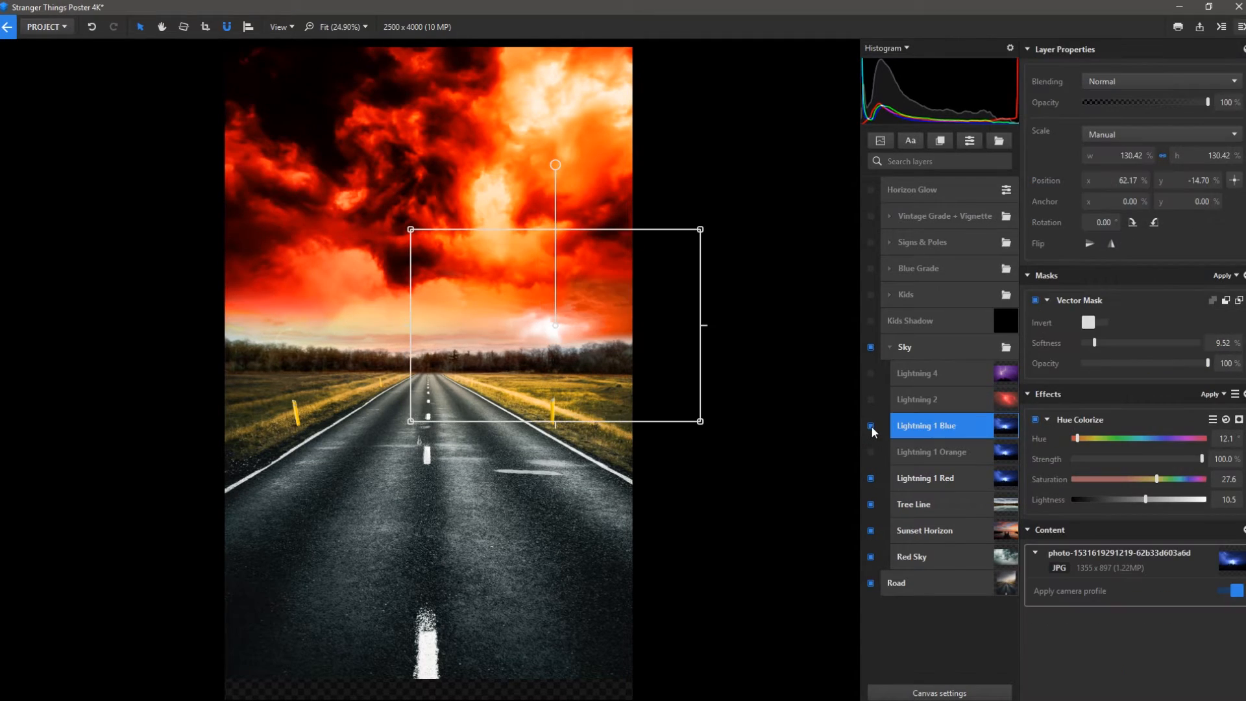
{"action": "left_click", "coordinate": [871, 401]}
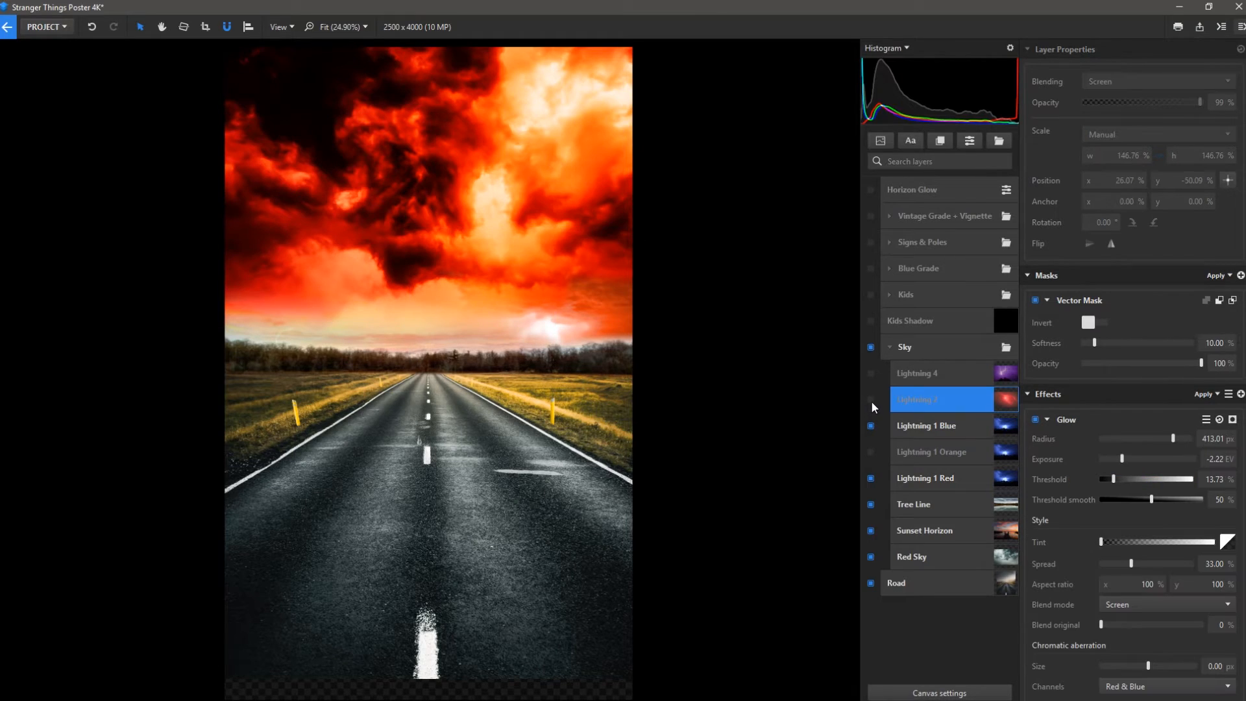
{"action": "left_click", "coordinate": [872, 373]}
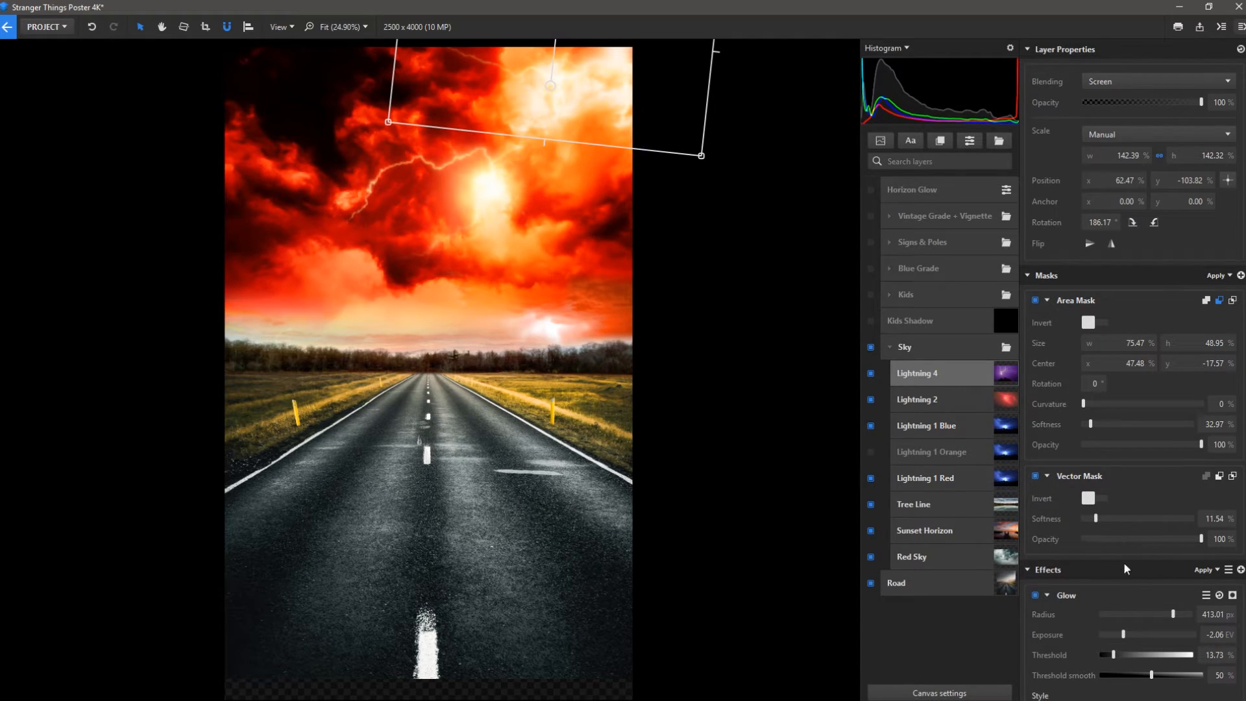
{"action": "scroll", "coordinate": [1125, 555], "scroll_direction": "down", "scroll_amount": 8}
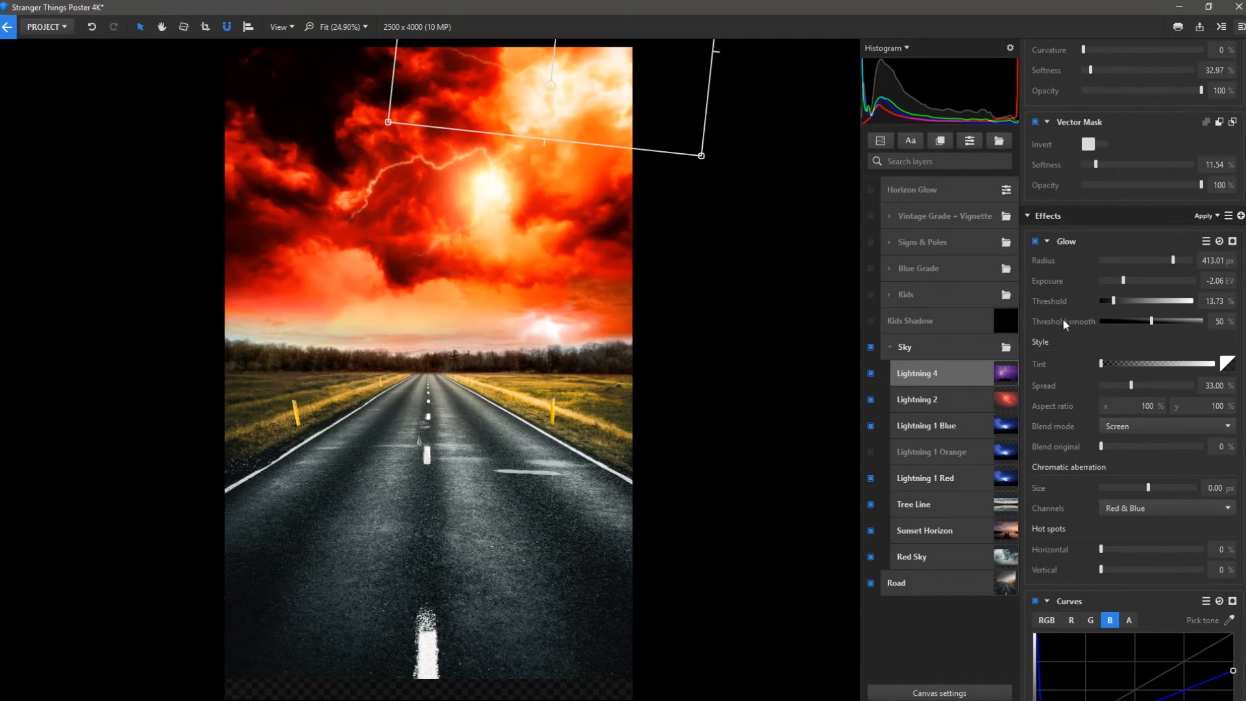
Collapse the Sky group, show the Kids Shadow layer and the Kids group, and inspect the figures up close
{"action": "left_click", "coordinate": [889, 348]}
{"action": "left_click", "coordinate": [946, 328]}
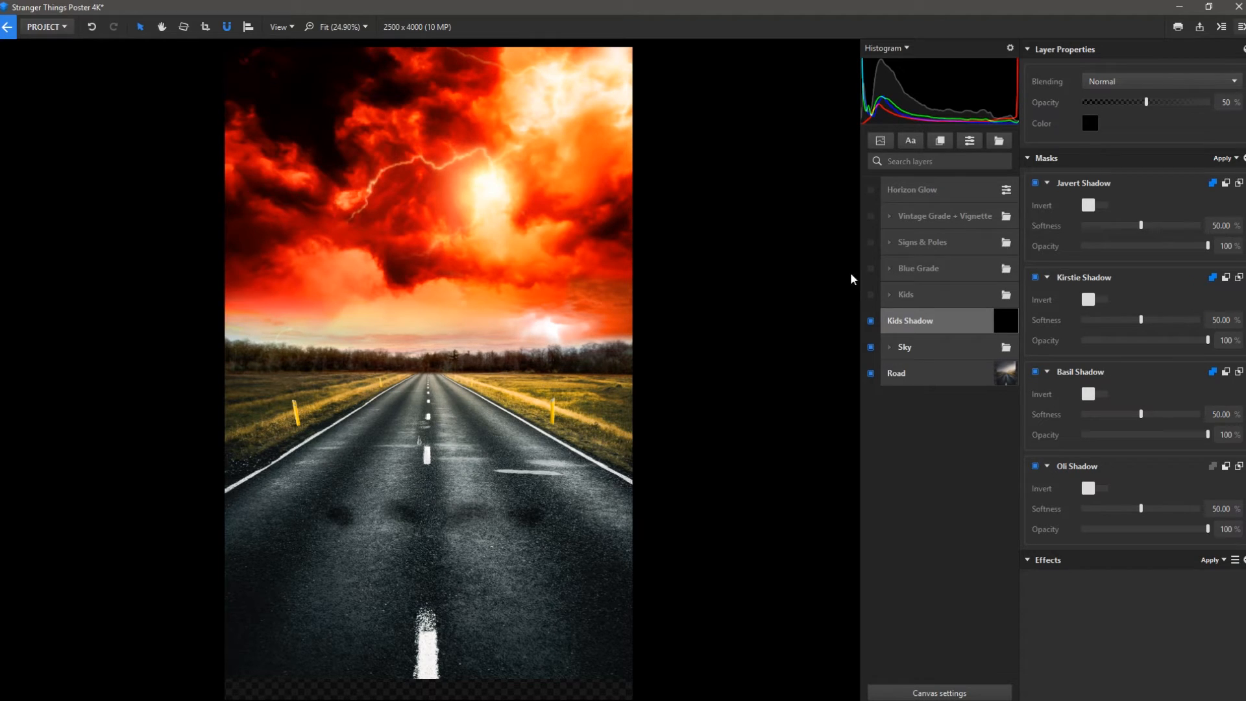
{"action": "left_click", "coordinate": [870, 294]}
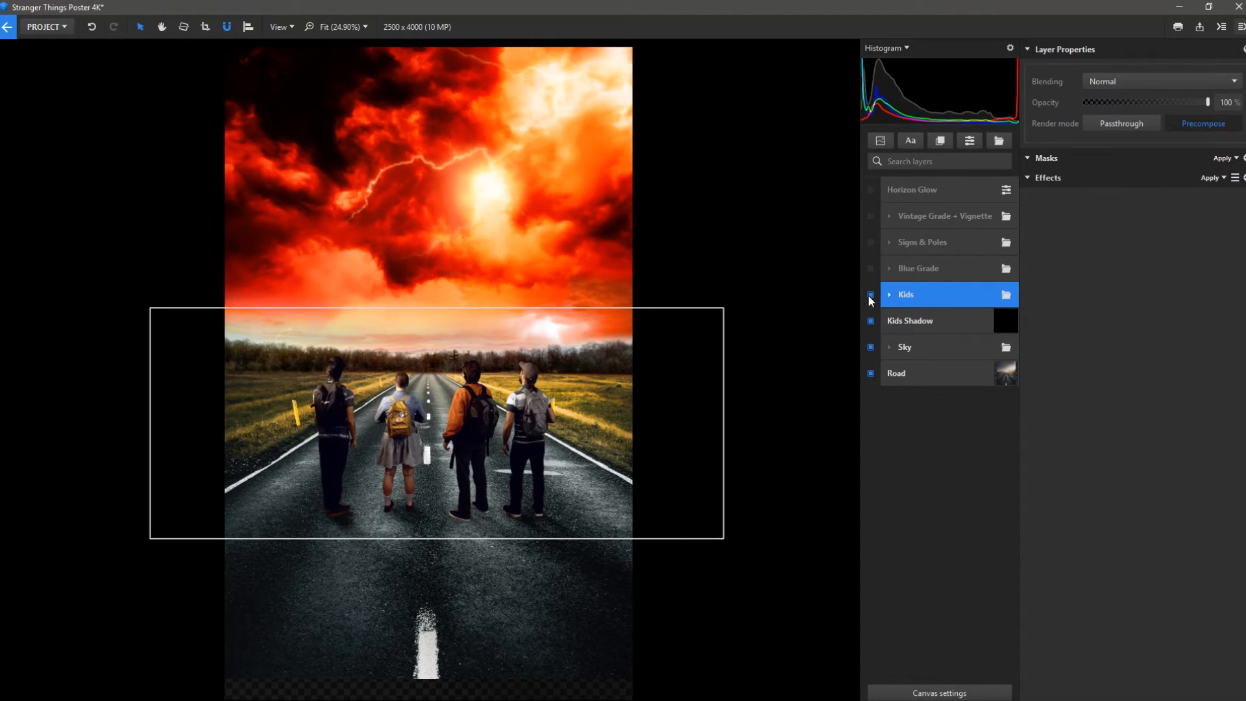
{"action": "scroll", "coordinate": [533, 481], "scroll_direction": "up", "scroll_amount": 2}
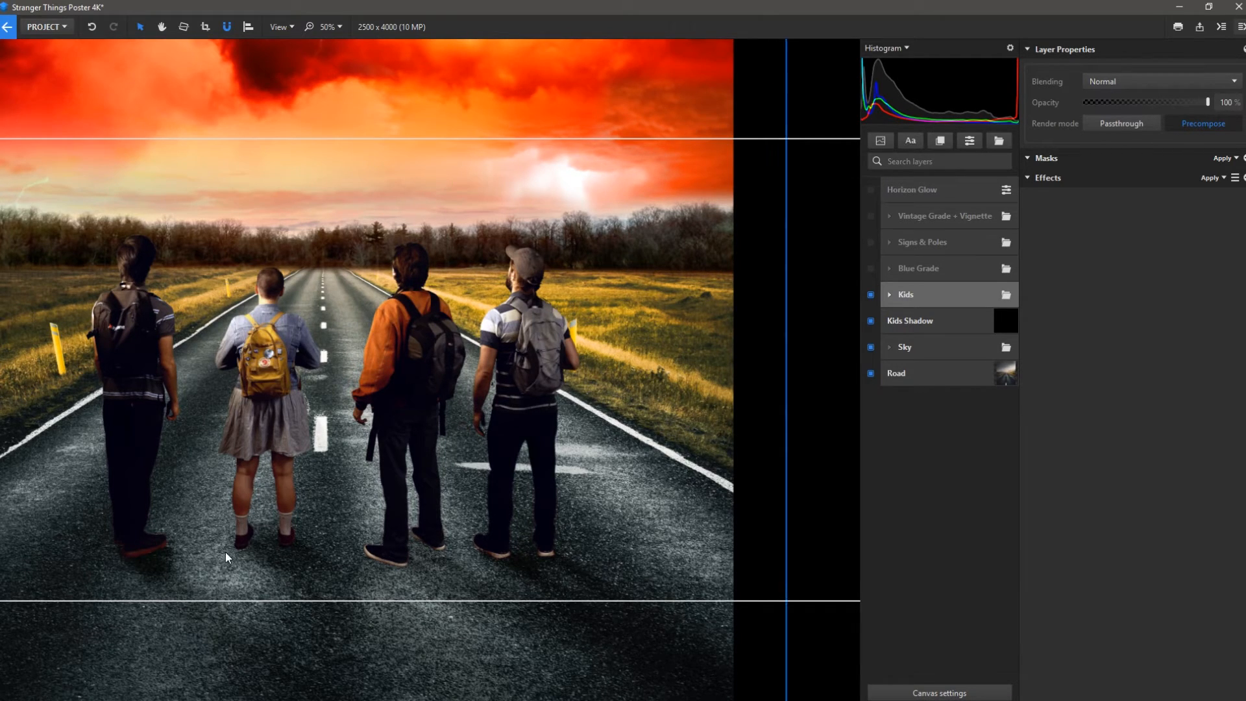
Expand the Kids group, hide the Kids Shadow layer, and examine the Long Shadow effect on the uppermost and lowest figure groups
{"action": "left_click", "coordinate": [891, 296]}
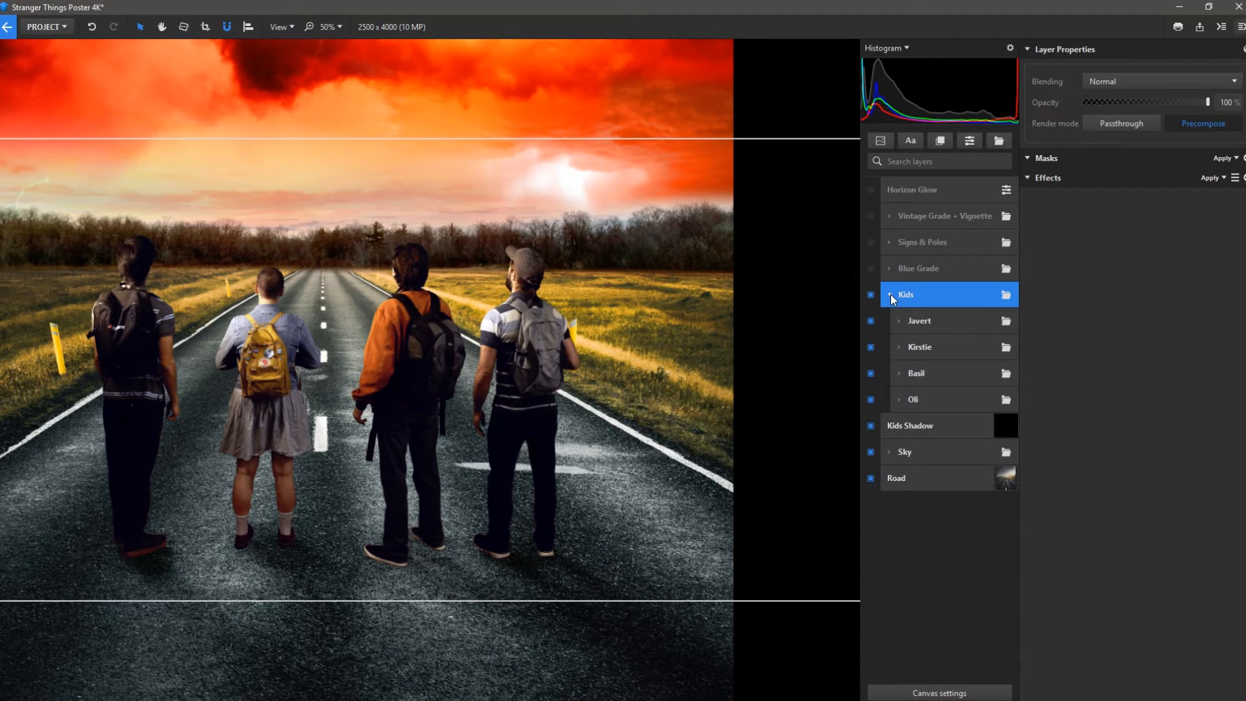
{"action": "left_click", "coordinate": [871, 426]}
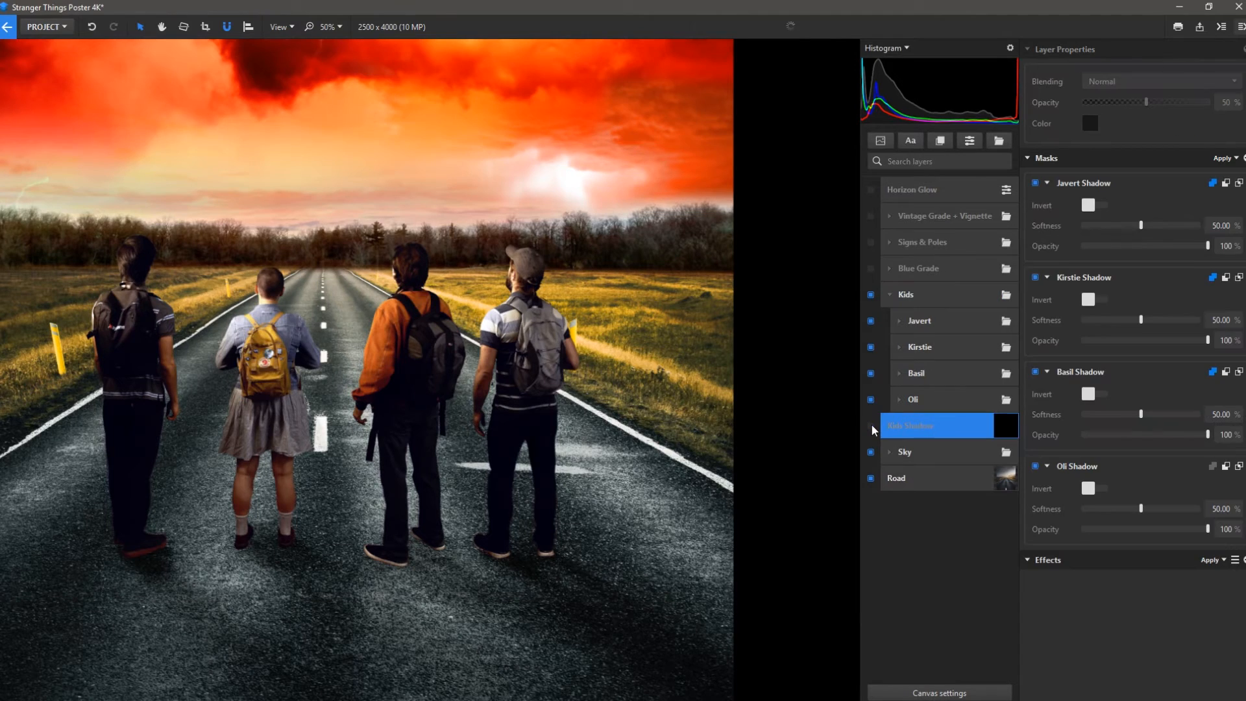
{"action": "left_click", "coordinate": [941, 322]}
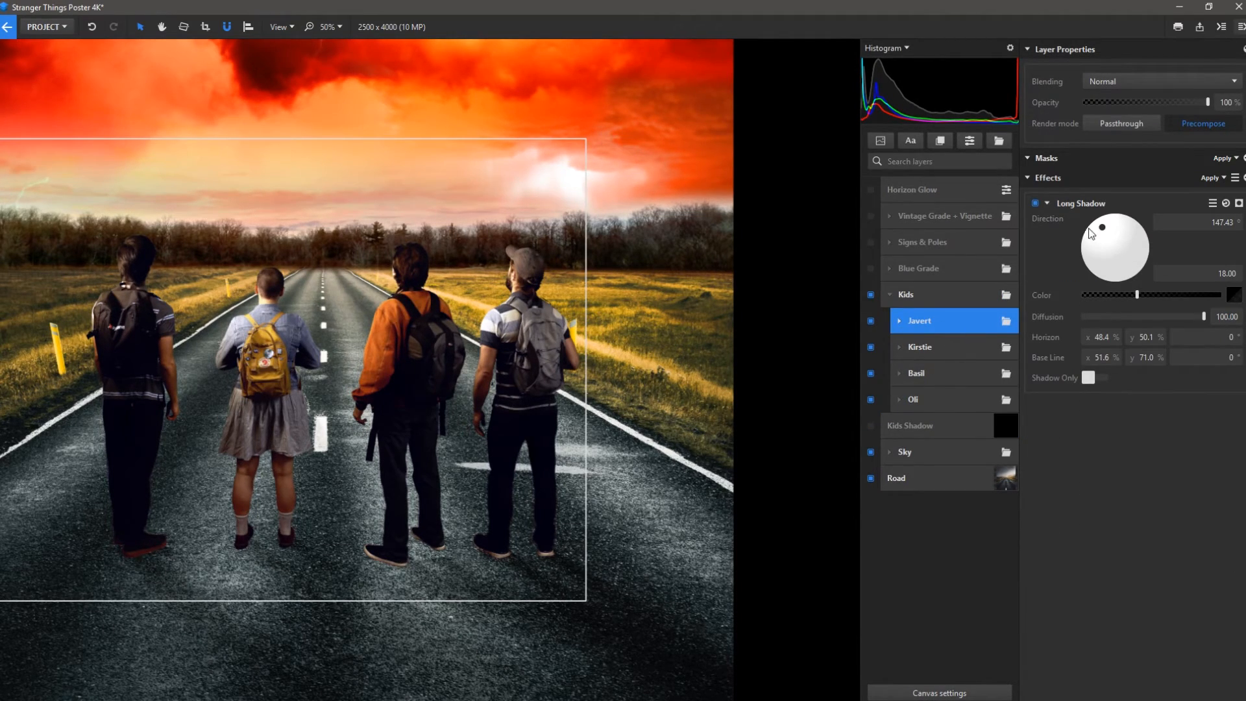
{"action": "left_click", "coordinate": [898, 320]}
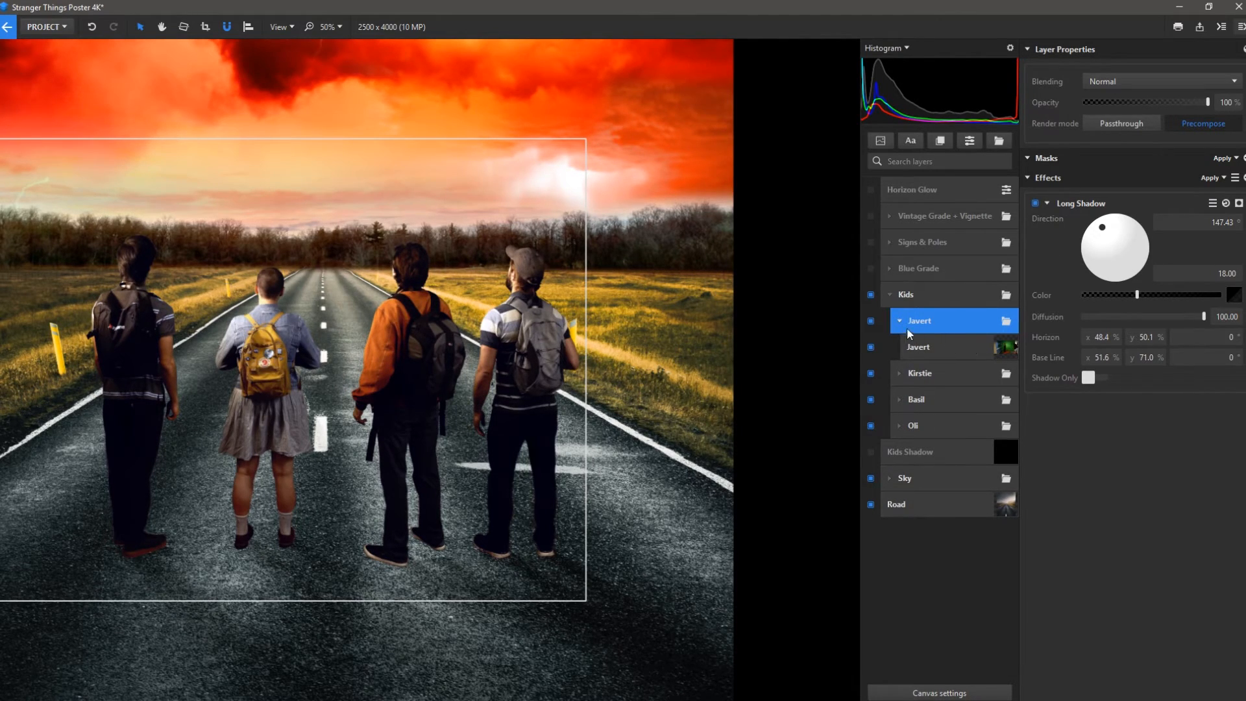
{"action": "left_click", "coordinate": [900, 320]}
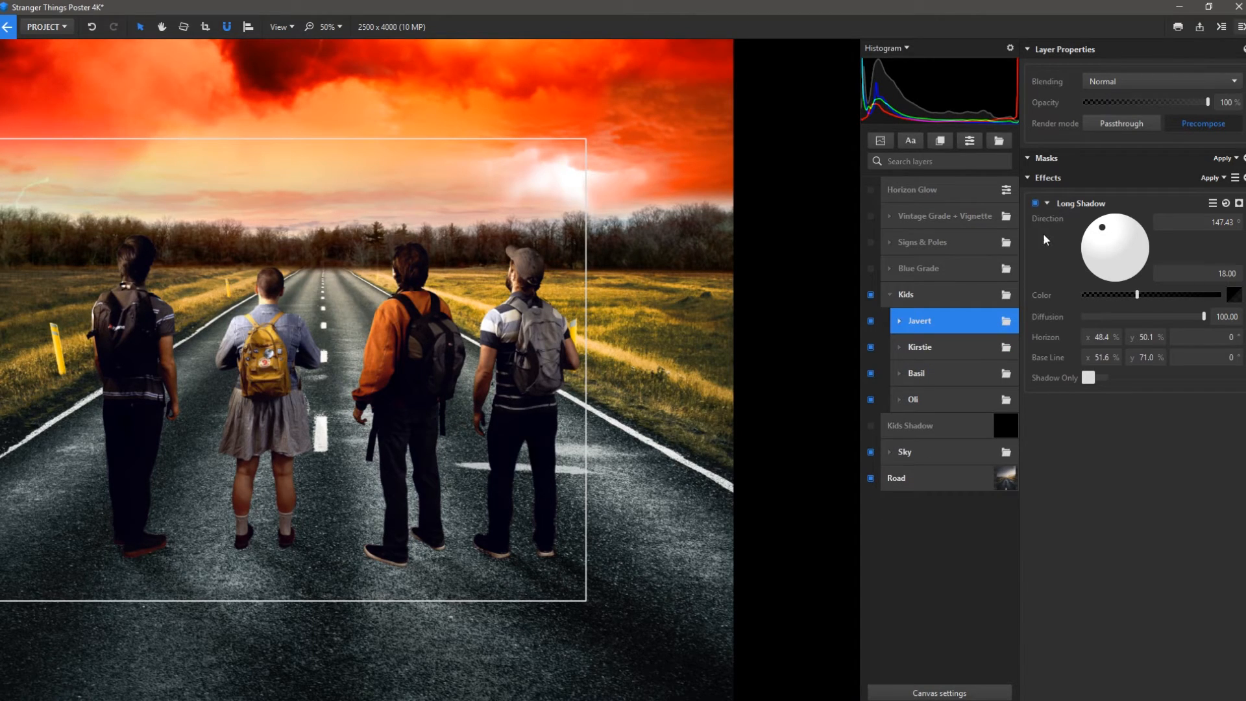
{"action": "left_click", "coordinate": [944, 398]}
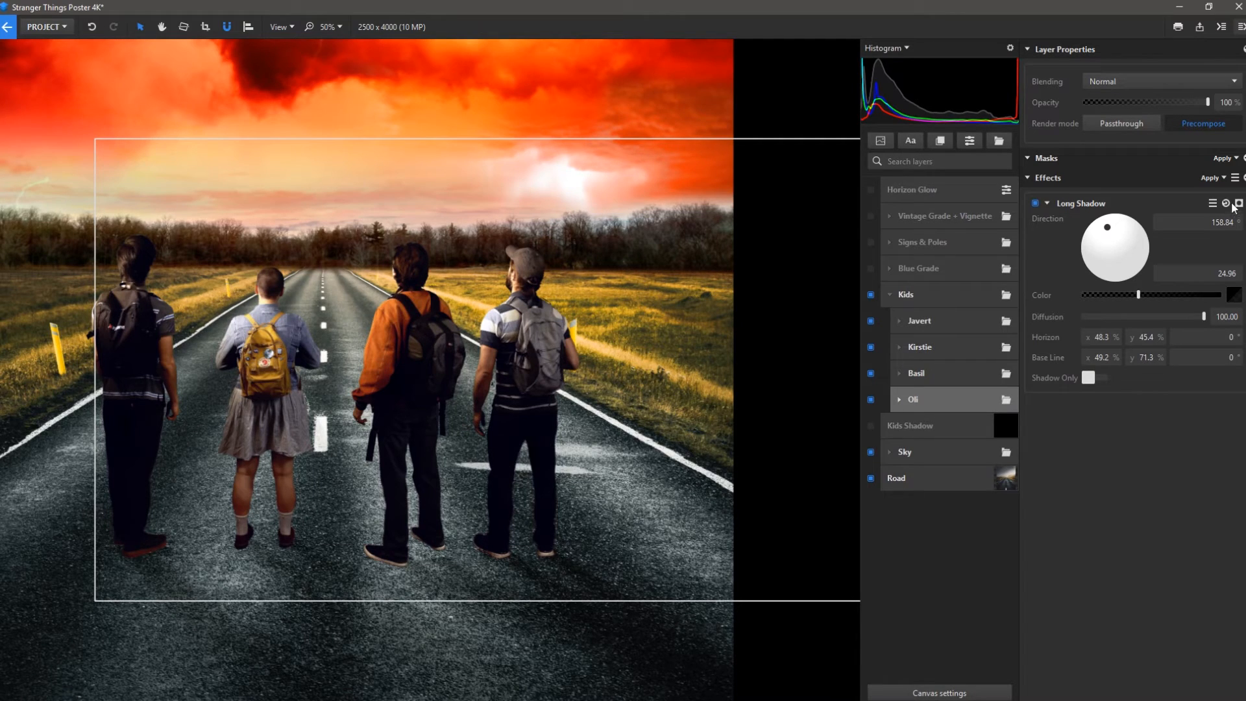
Adjust the lowest figure group's Long Shadow to a direction of about 145° with a height of about 18, and show Kids Shadow again
{"action": "left_click", "coordinate": [1106, 231]}
{"action": "mouse_move", "coordinate": [1107, 235]}
{"action": "left_mouse_down"}
{"action": "mouse_move", "coordinate": [1111, 245]}
{"action": "mouse_move", "coordinate": [1100, 232]}
{"action": "mouse_move", "coordinate": [1126, 229]}
{"action": "mouse_move", "coordinate": [1103, 232]}
{"action": "left_mouse_up"}
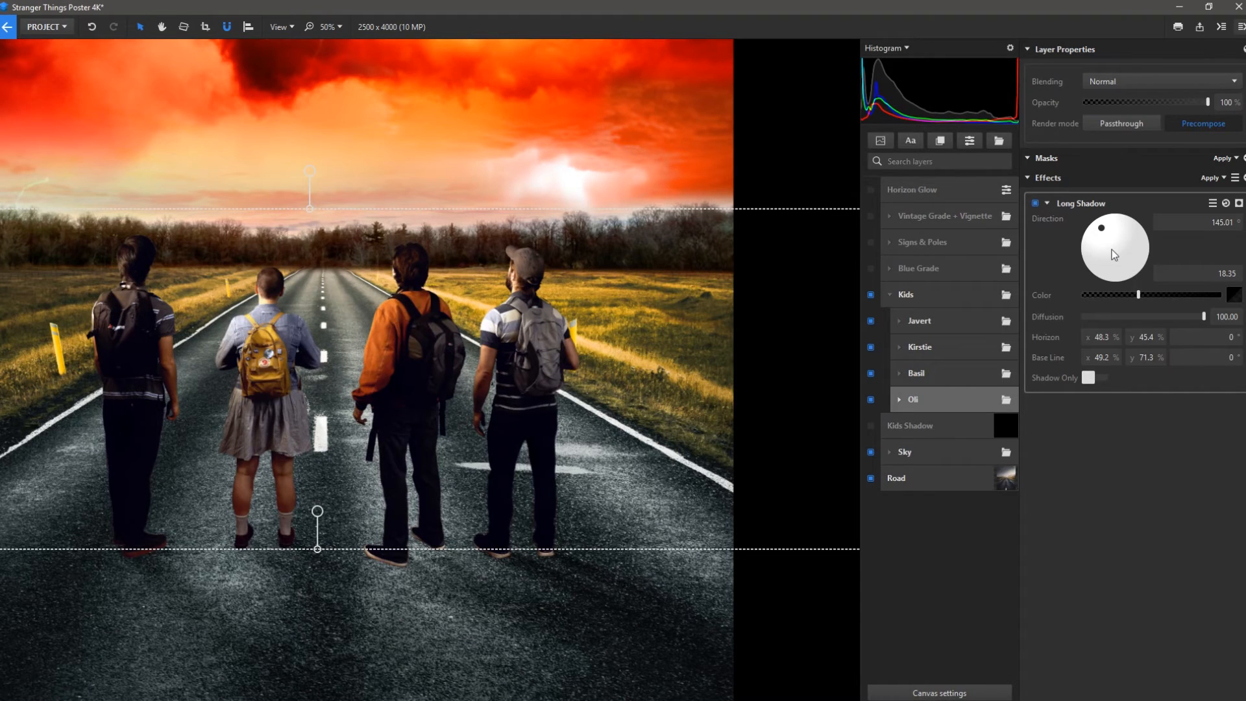
{"action": "left_click", "coordinate": [871, 425]}
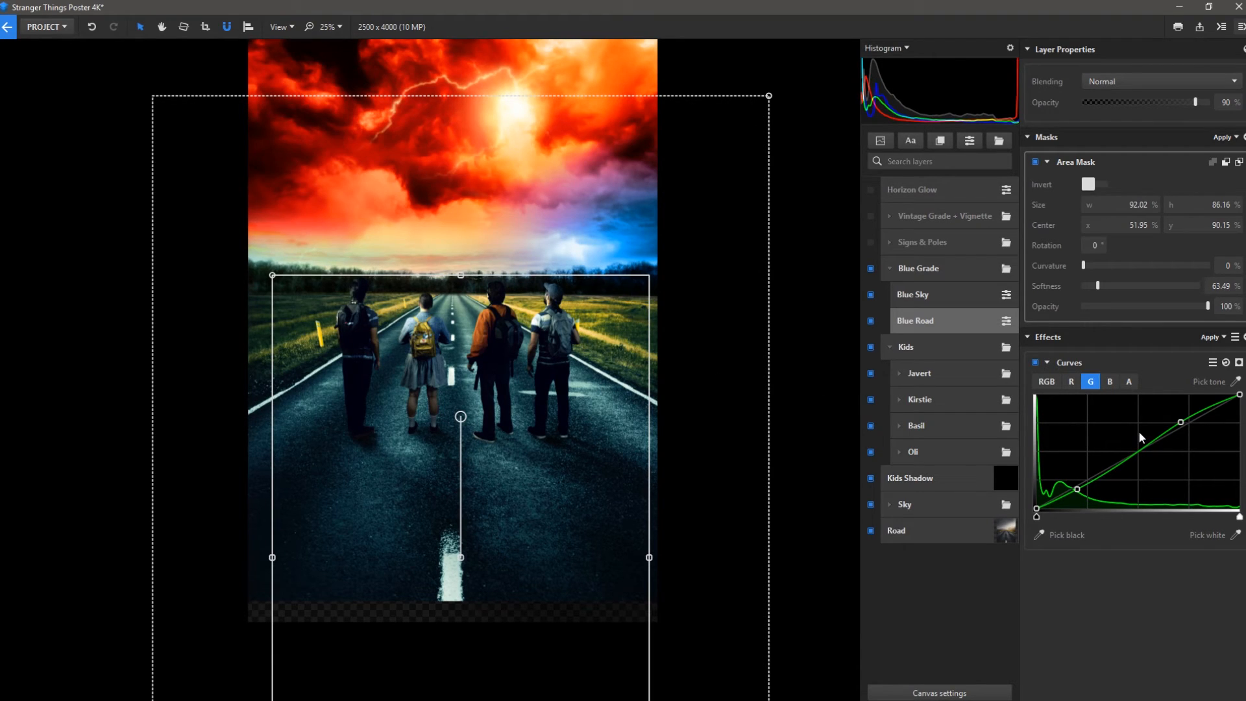
Examine the two area masks and the Hue Colorize effect of the Blue Sky adjustment layer
{"action": "left_click", "coordinate": [939, 294]}
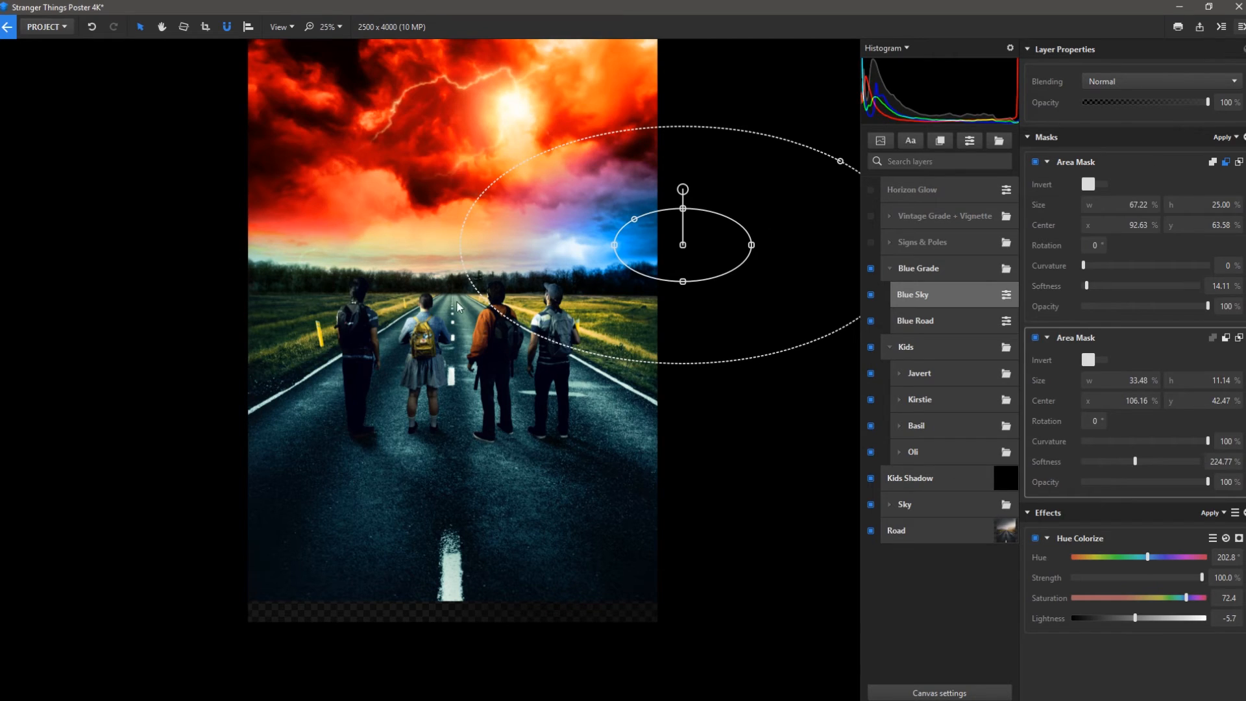
{"action": "left_click", "coordinate": [1096, 336]}
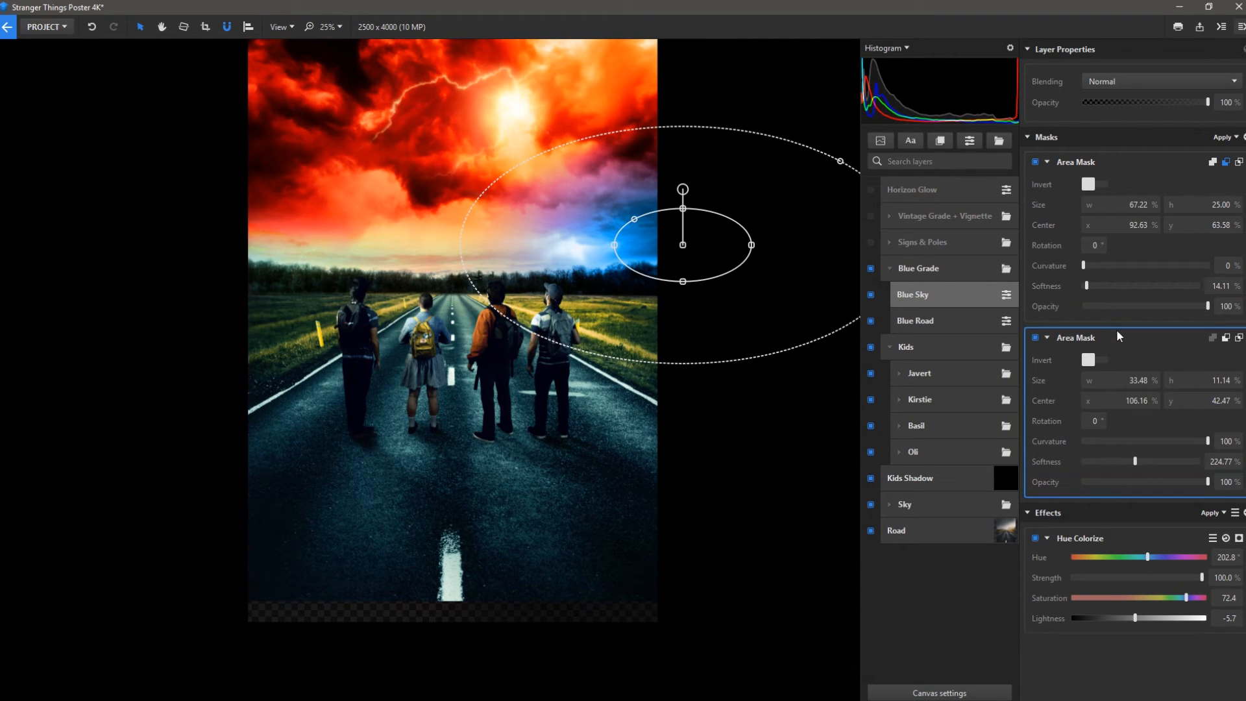
{"action": "left_click", "coordinate": [1131, 168]}
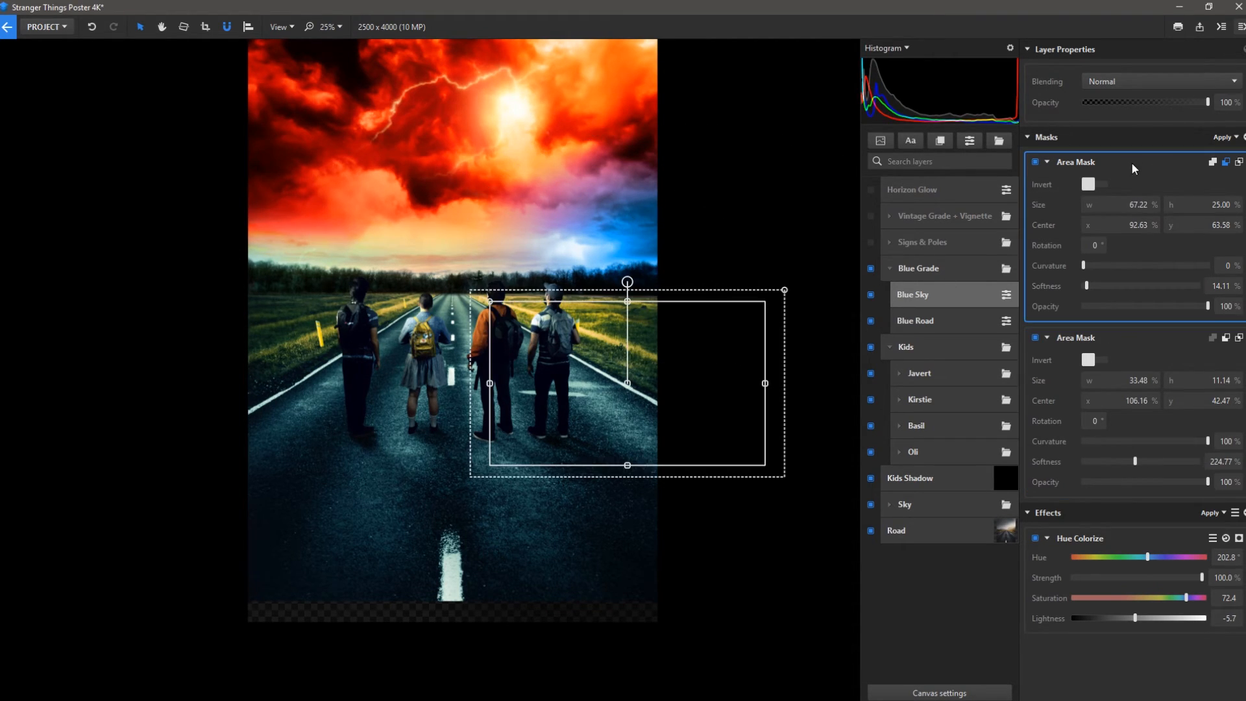
{"action": "left_click", "coordinate": [1139, 536]}
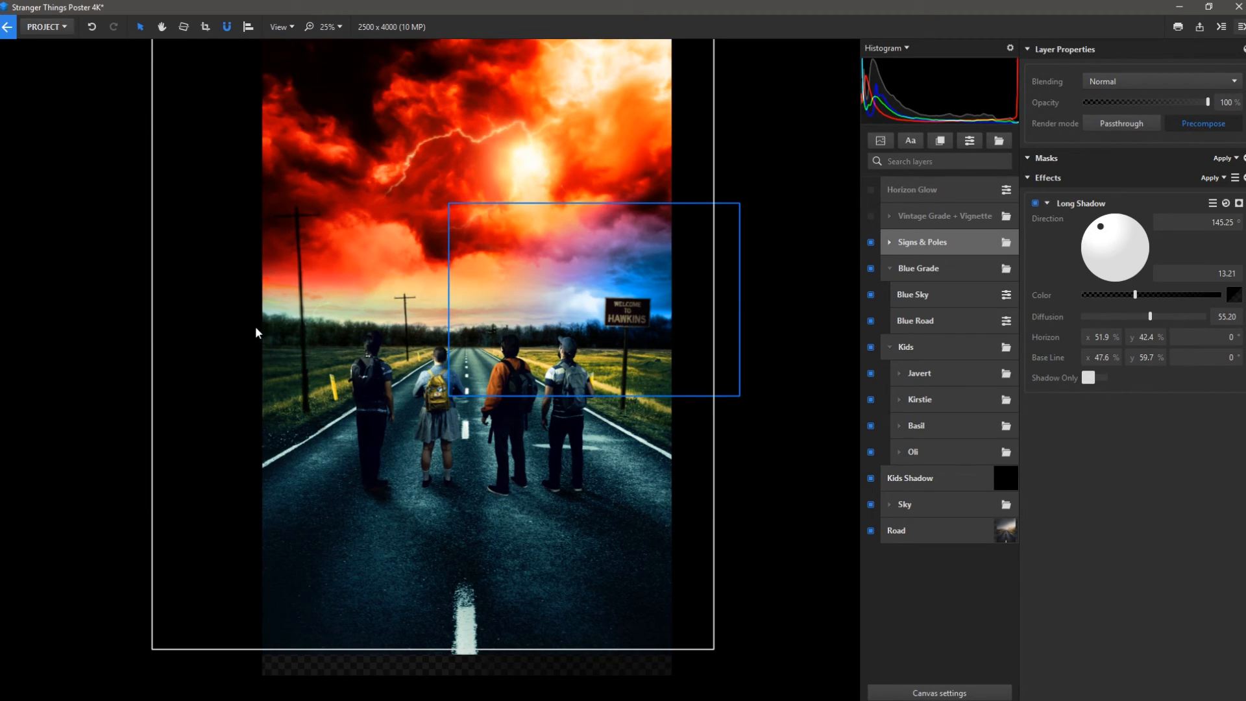
Expand the Signs & Poles group and inspect the telegraph poles, the Hawkins sign and their shadows up close
{"action": "scroll", "coordinate": [287, 317], "scroll_direction": "up", "scroll_amount": 2}
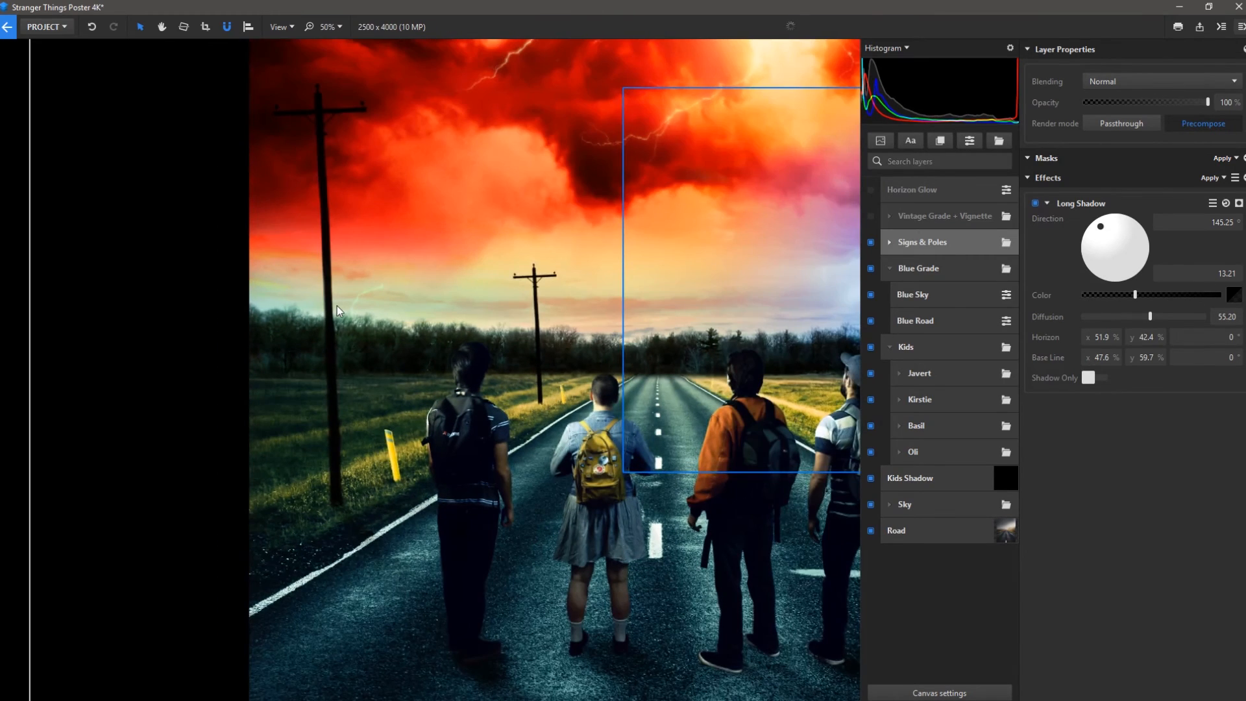
{"action": "left_click_drag", "start_coordinate": [339, 293], "coordinate": [339, 362]}
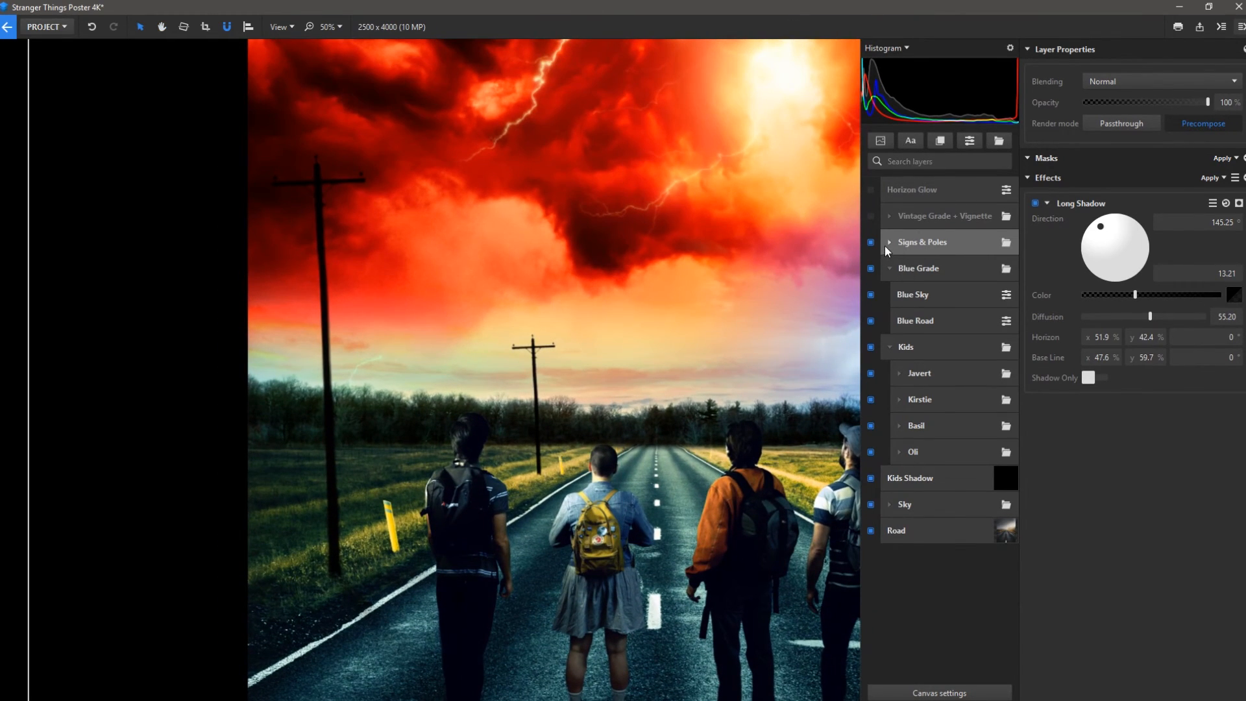
{"action": "left_click", "coordinate": [886, 242]}
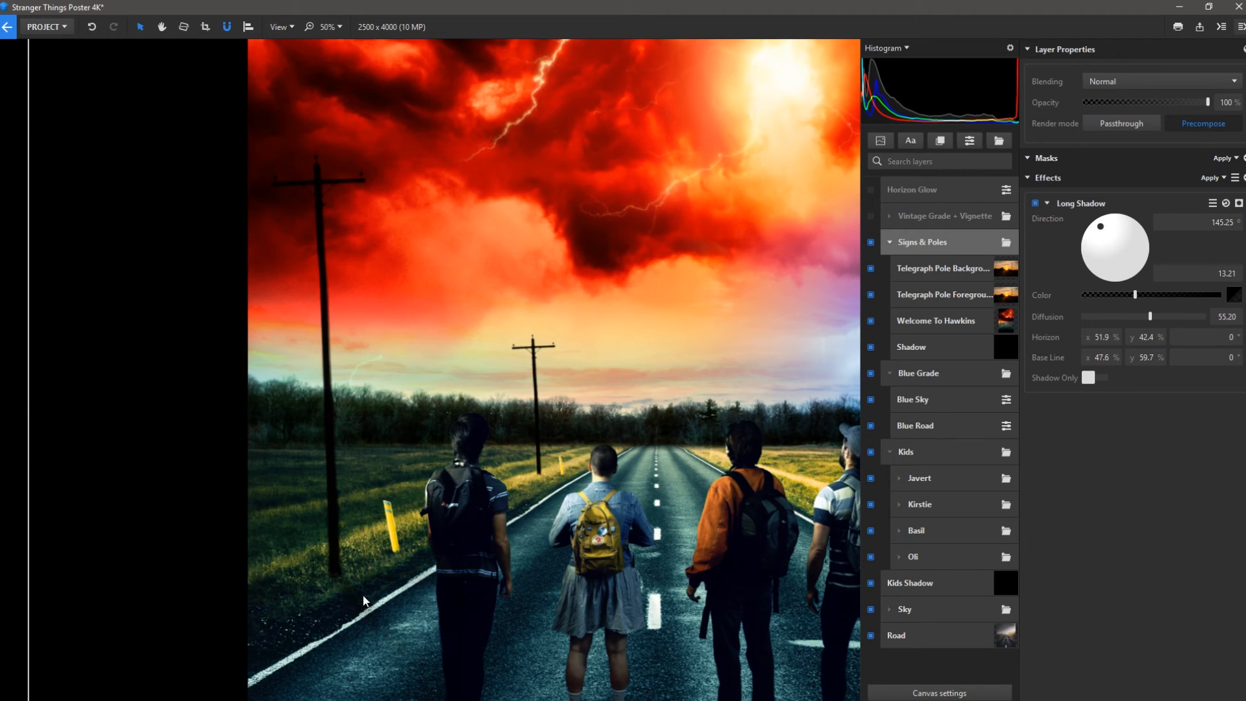
{"action": "left_click_drag", "start_coordinate": [408, 598], "coordinate": [313, 469]}
{"action": "left_click_drag", "start_coordinate": [765, 442], "coordinate": [456, 431]}
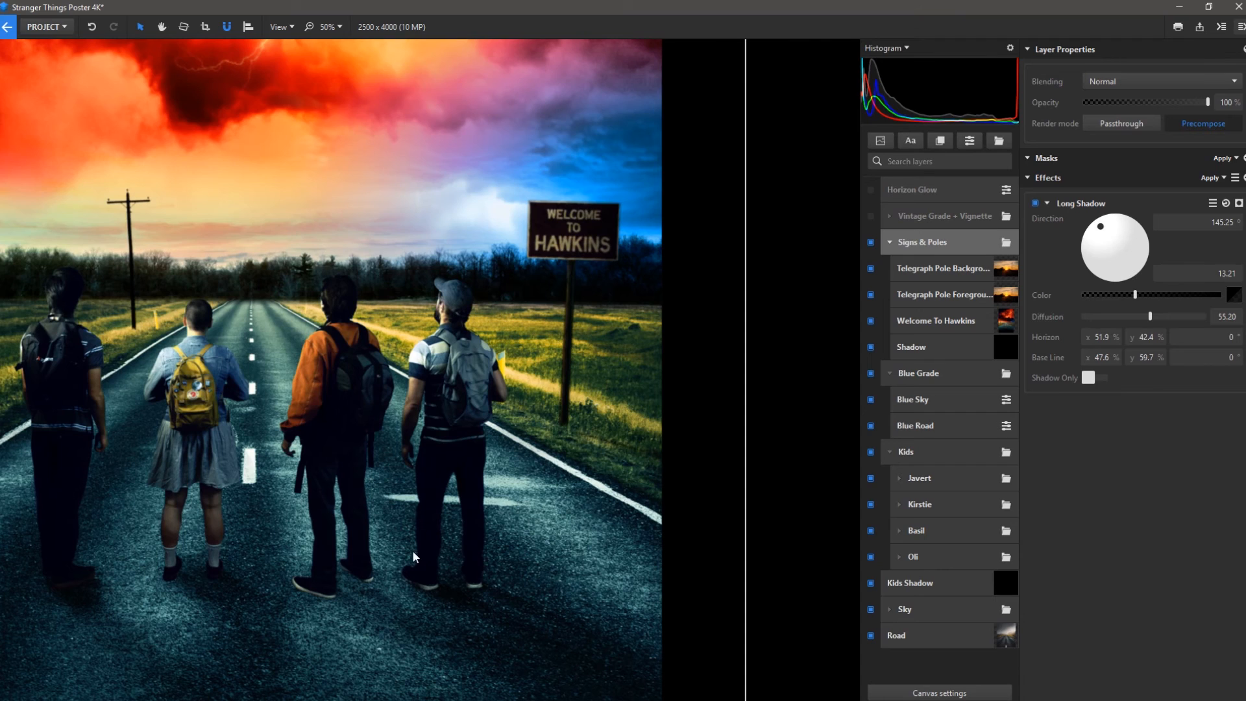
{"action": "left_click_drag", "start_coordinate": [414, 555], "coordinate": [584, 587]}
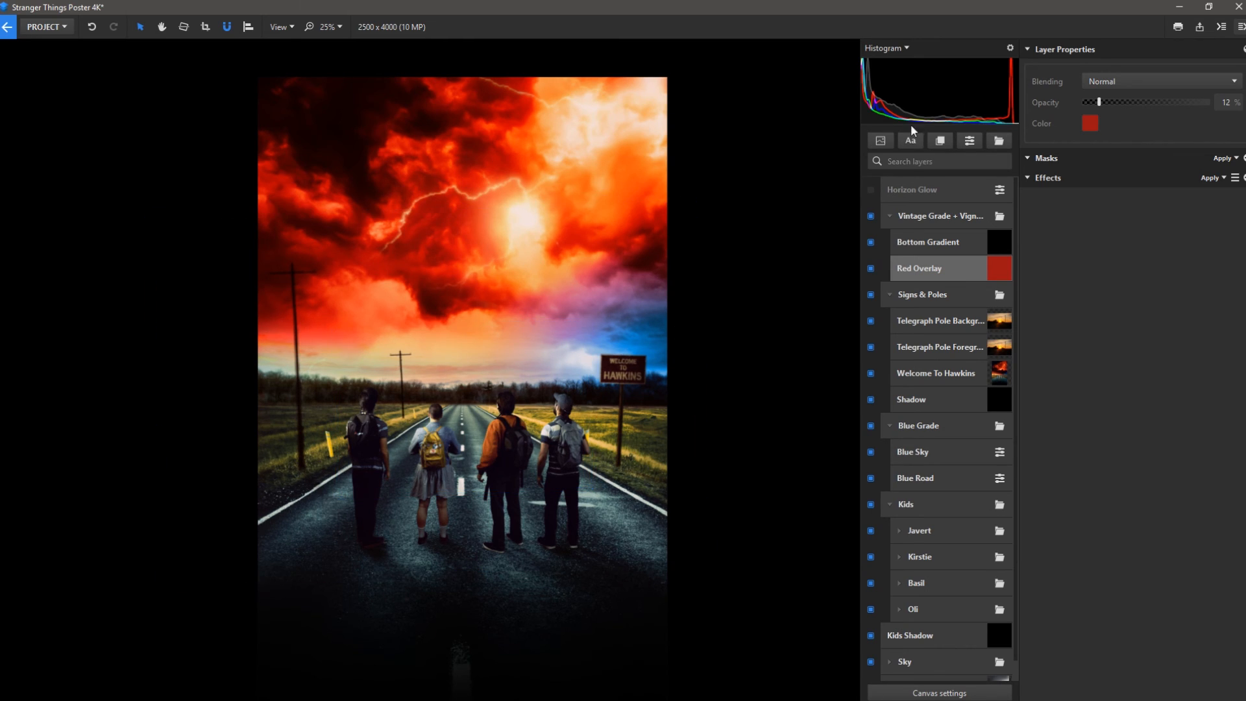
Show the Horizon Glow adjustment layer and clear the layer selection to view the finished poster
{"action": "left_click", "coordinate": [877, 195]}
{"action": "left_click", "coordinate": [871, 190]}
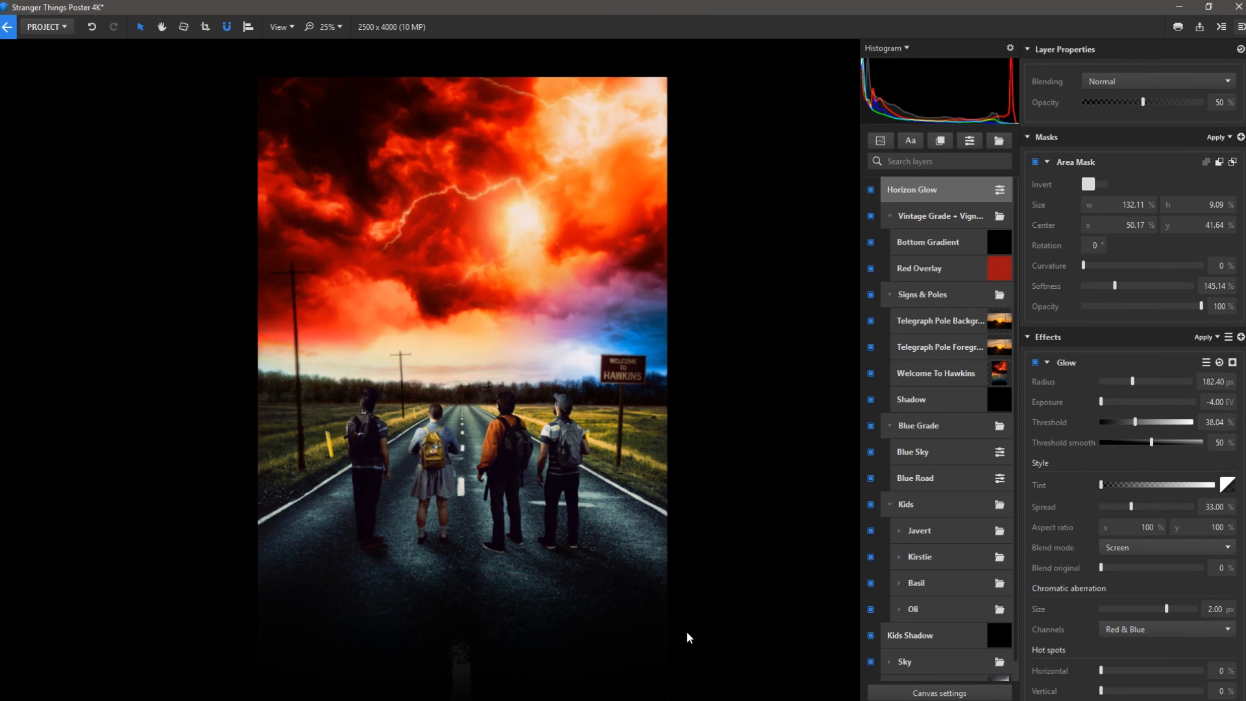
{"action": "left_click", "coordinate": [798, 468]}
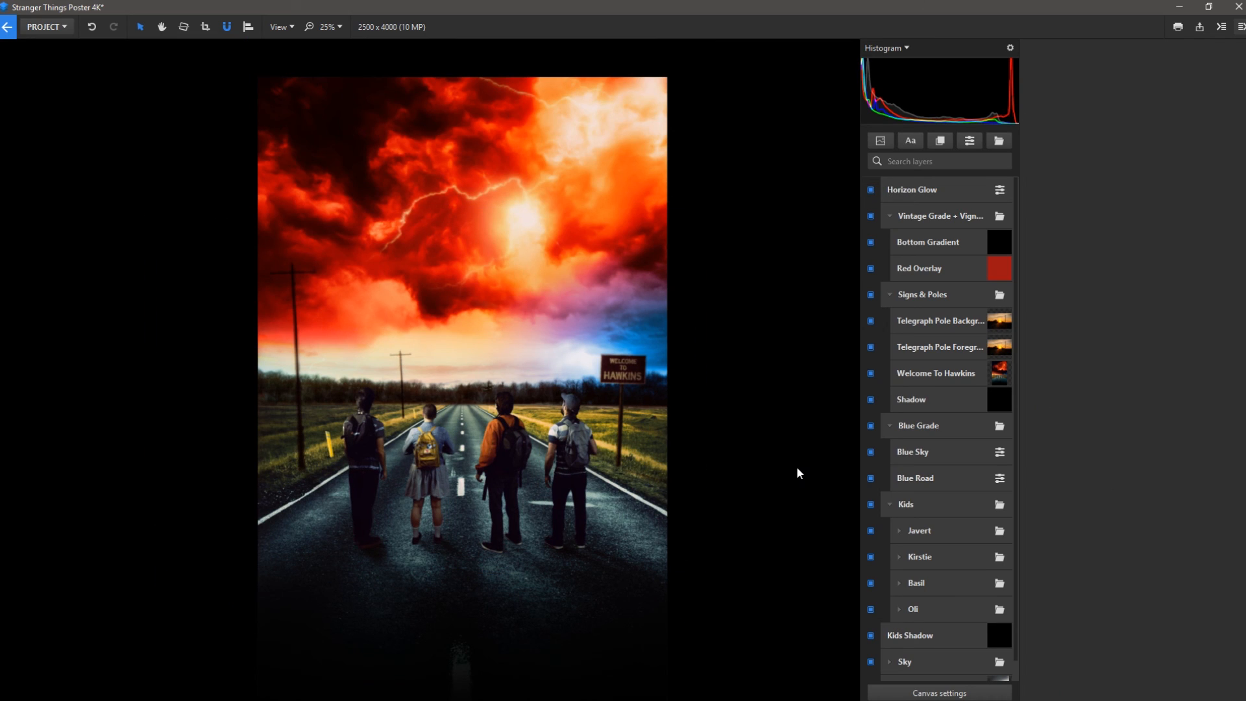